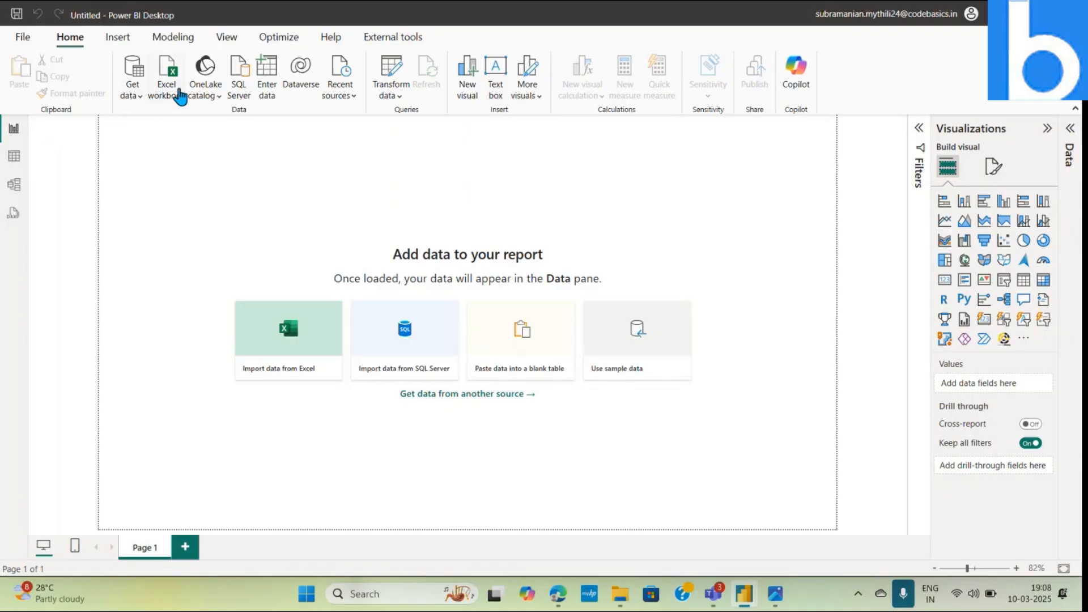
Step: Connect the report to the Excel workbook "5. Power Query - Text Functions.xlsx" in the Power Query folder
left_click(181, 95)
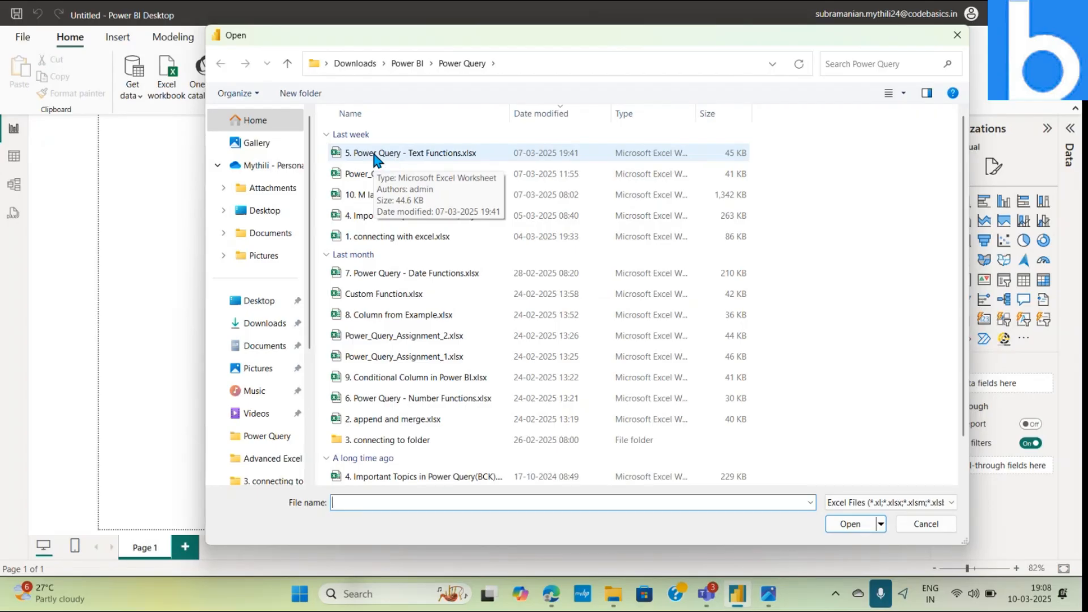
left_click(375, 160)
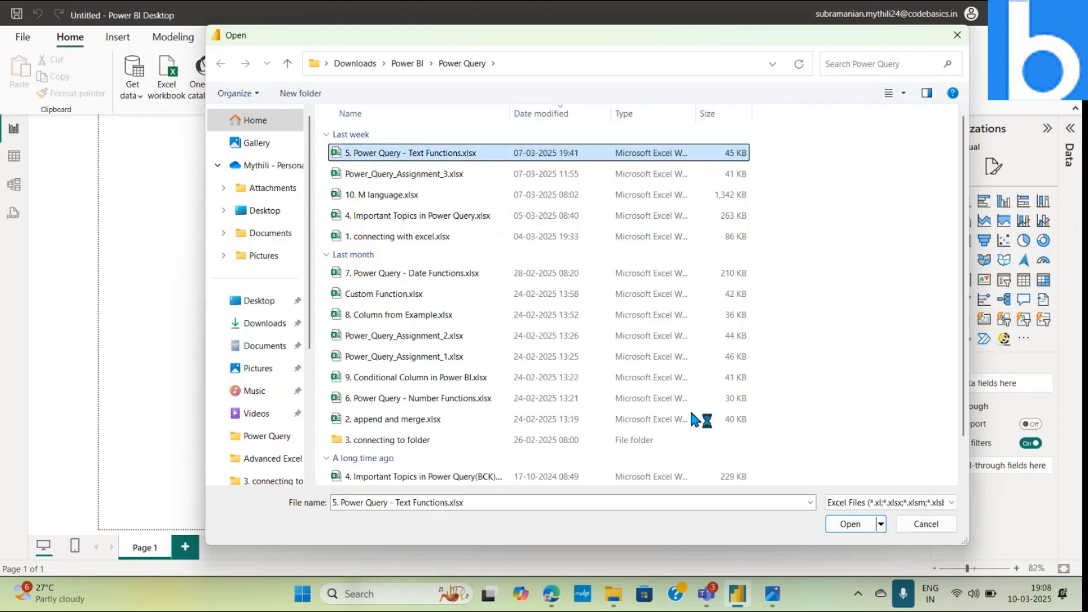
left_click(852, 523)
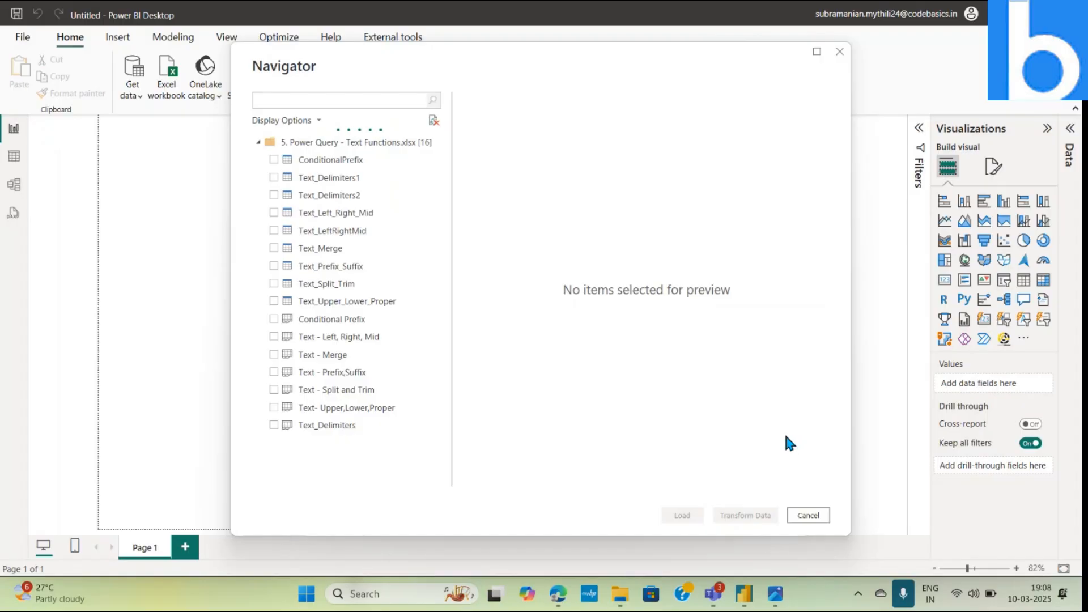
Step: Select all nine tables from ConditionalPrefix to Text_Upper_Lower_Proper, leaving out the worksheets, and bring them in for transformation
left_click(274, 160)
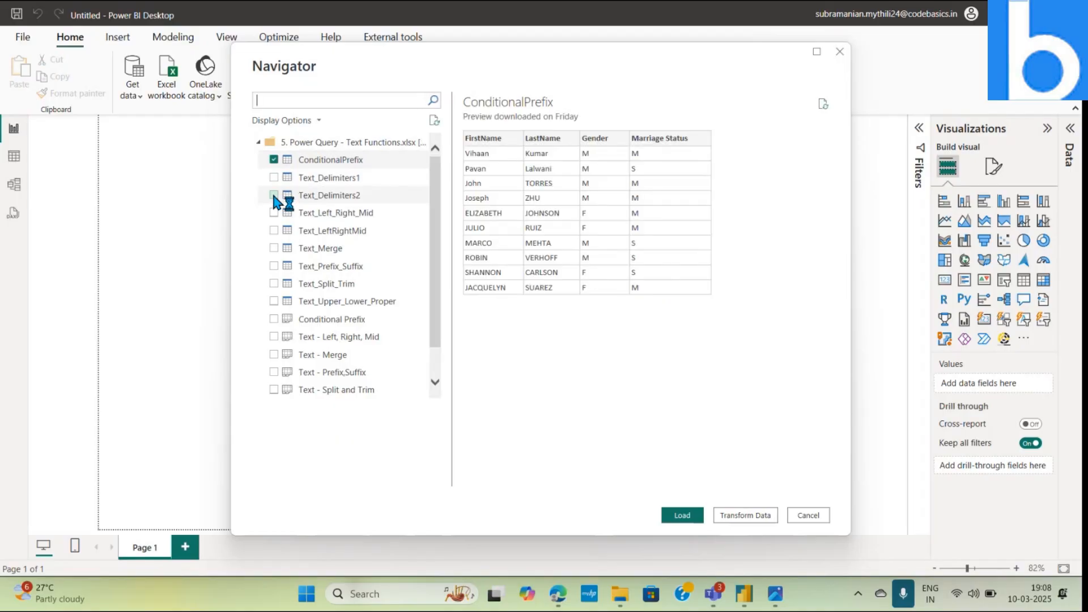
left_click(274, 178)
left_click(274, 195)
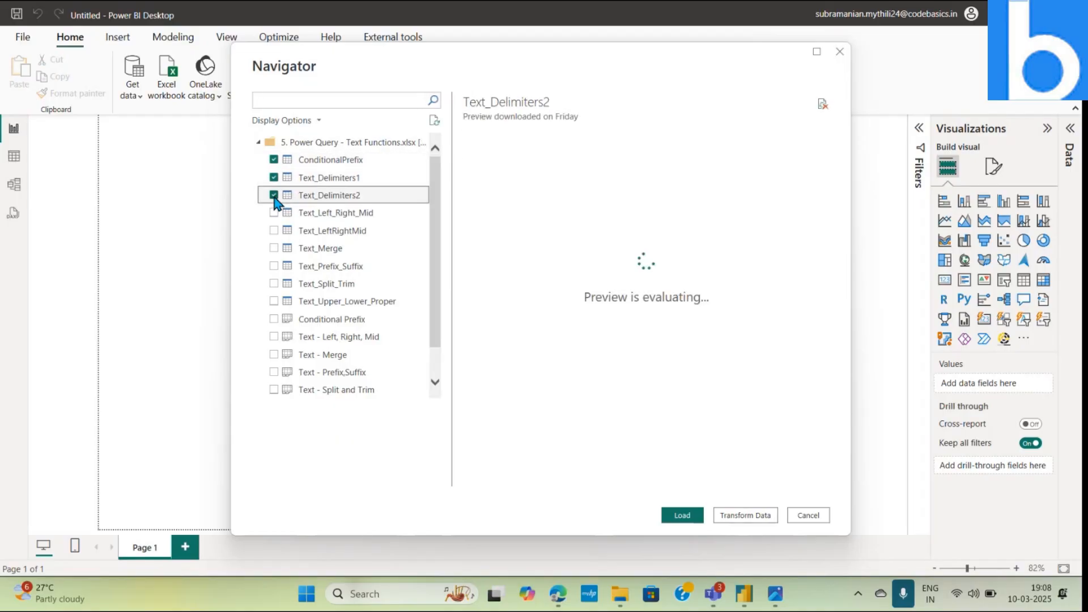
left_click(275, 213)
left_click(274, 231)
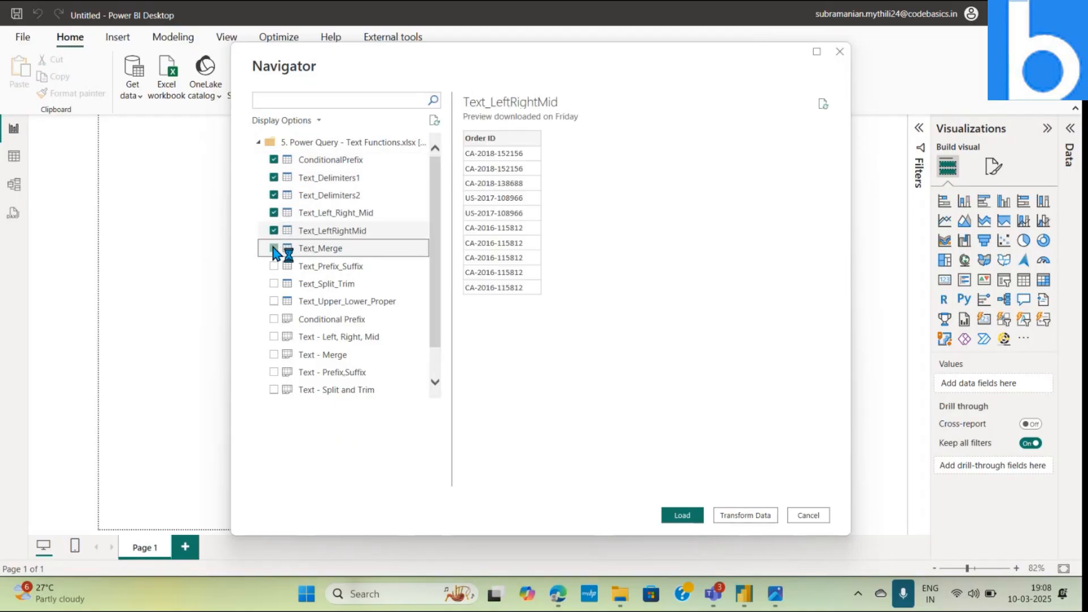
left_click(274, 248)
left_click(275, 266)
left_click(274, 284)
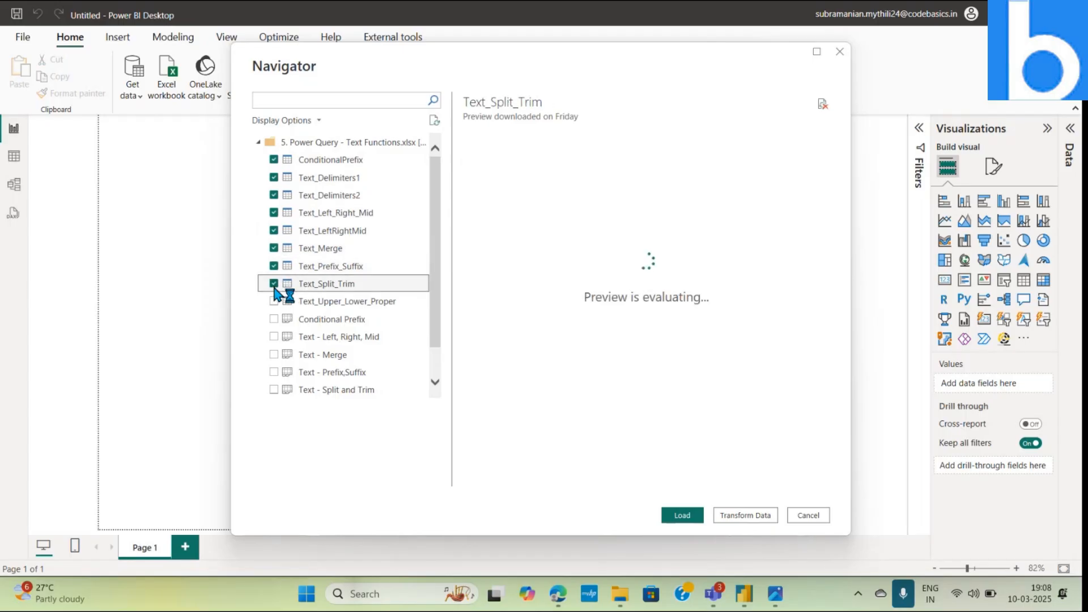
left_click(275, 302)
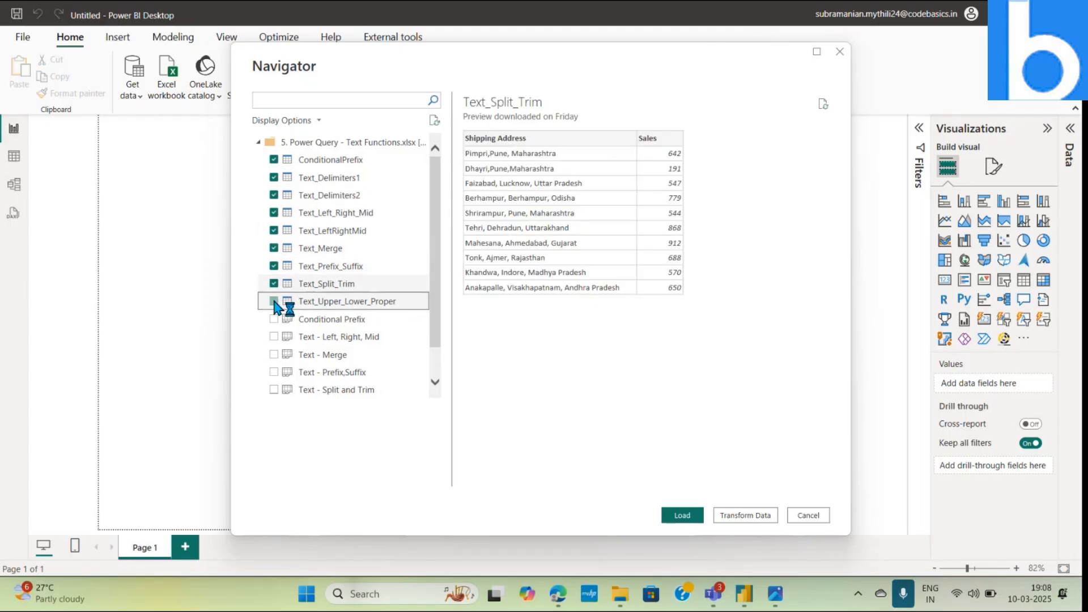
left_click(743, 516)
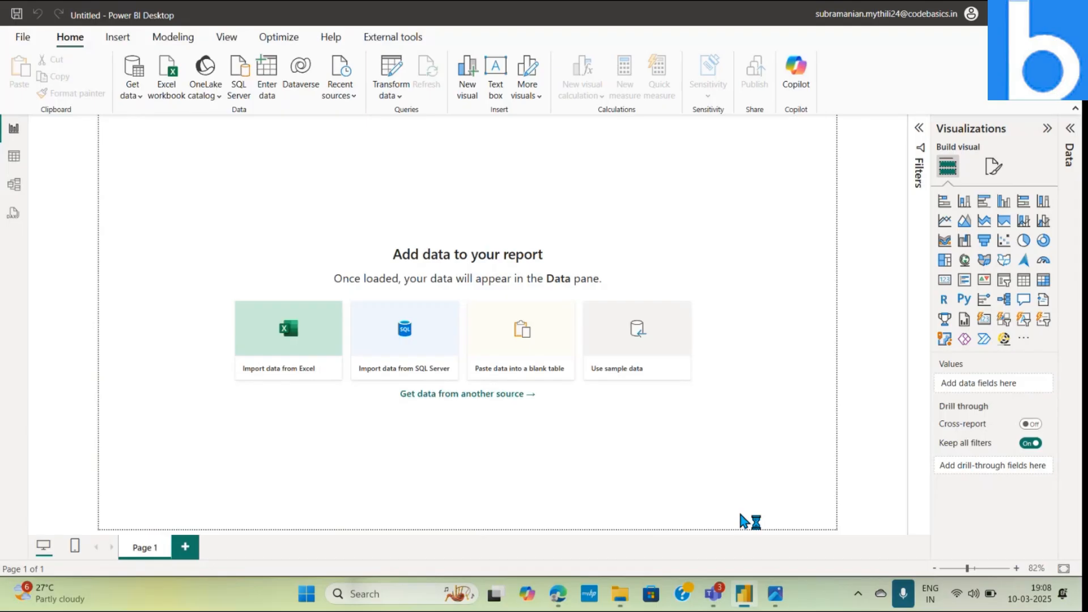
Step: Switch to the Teams meeting and look through all three pages of participants, returning to the first page
key("alt+Tab")
key("alt+Tab")
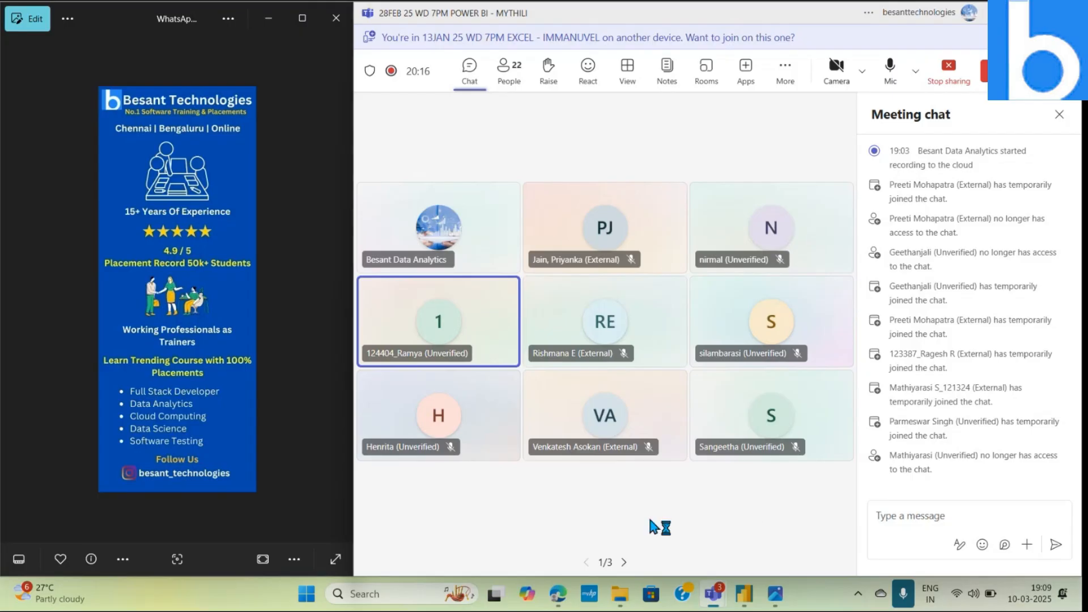
left_click(624, 563)
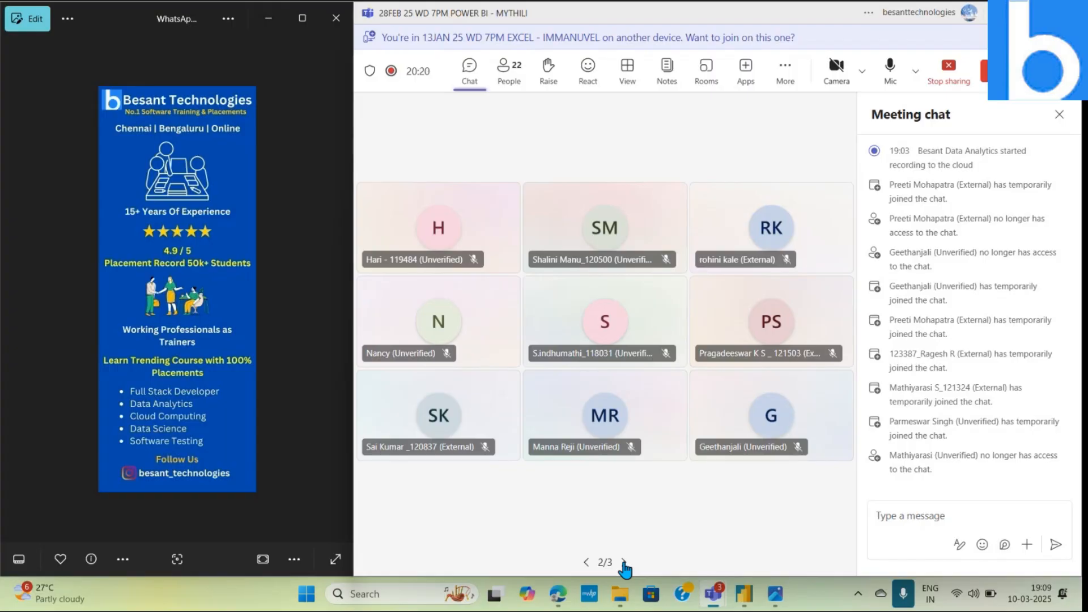
left_click(624, 563)
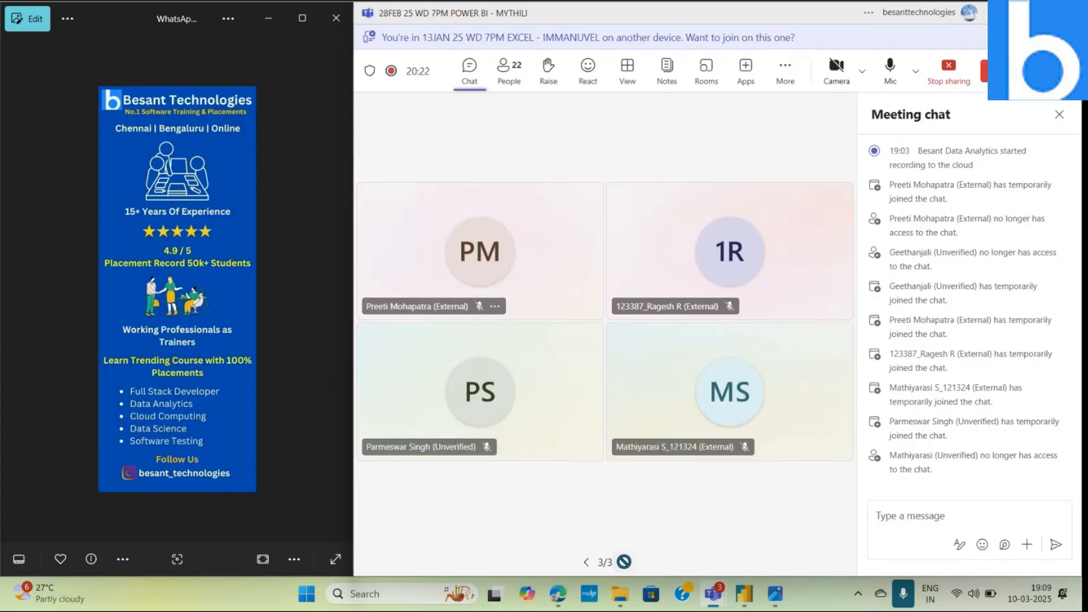
left_click(587, 563)
left_click(587, 563)
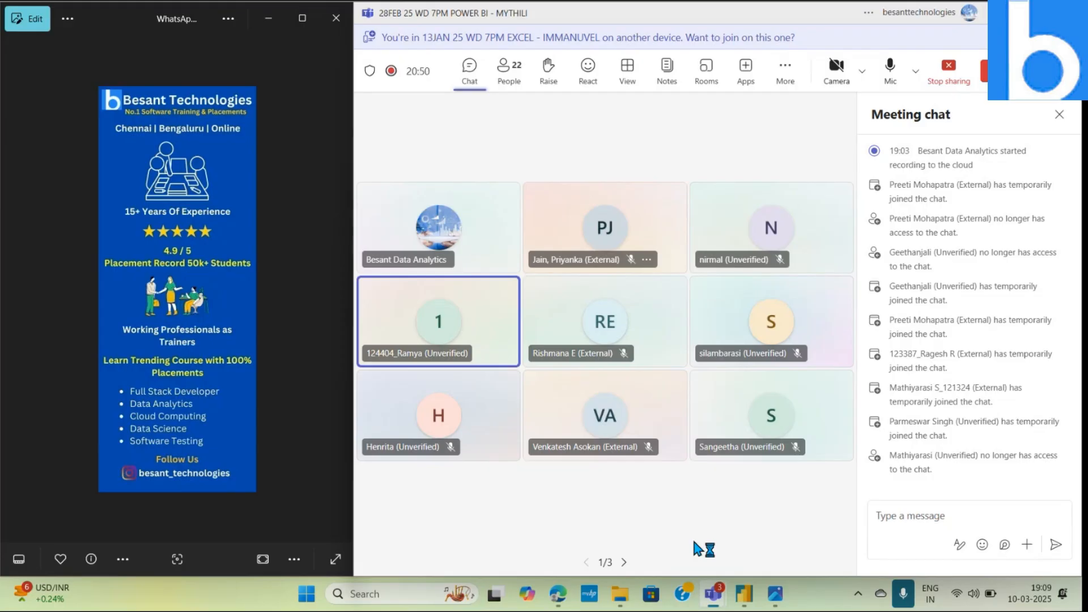
Step: Switch to the Power Query Editor and refresh the data preview of the Text_Upper_Lower_Proper query
key("alt+Tab")
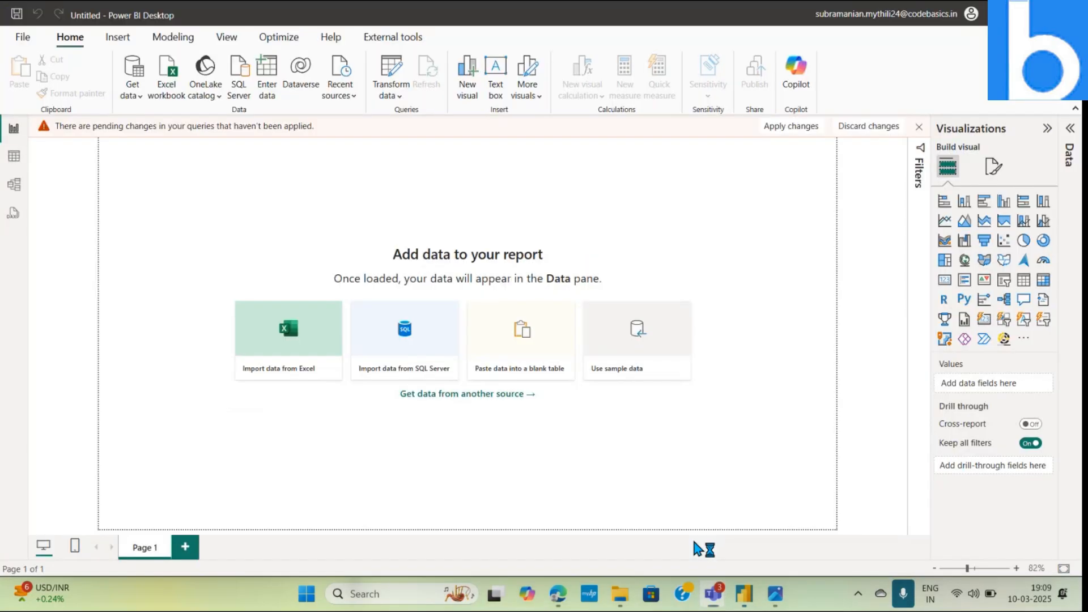
key("alt+Tab")
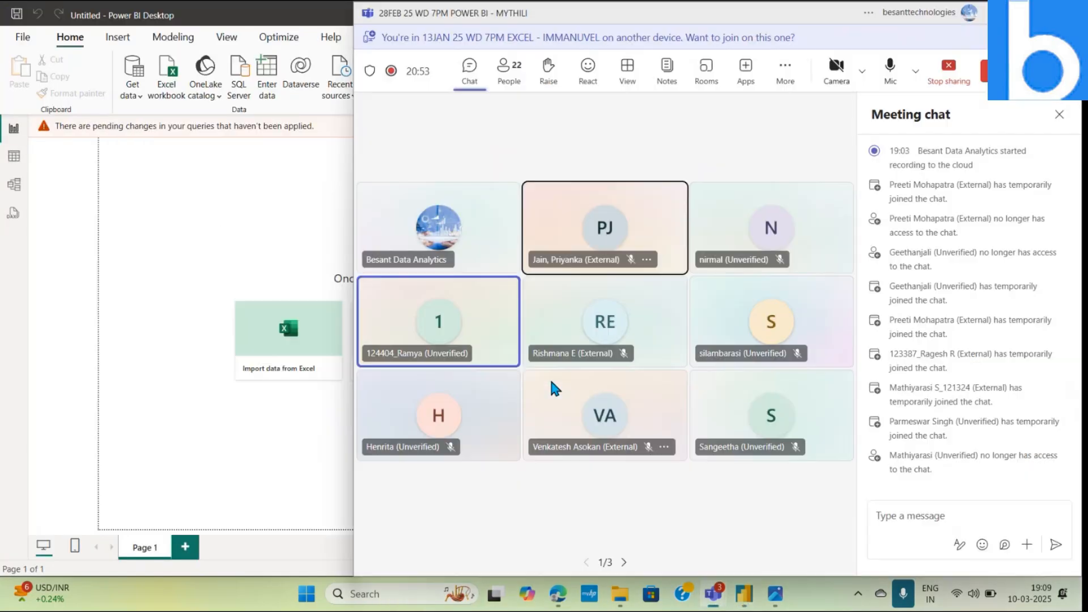
key("alt+Tab")
key("alt+Tab")
key("alt+Tab")
key("alt+Tab")
key("alt+Tab")
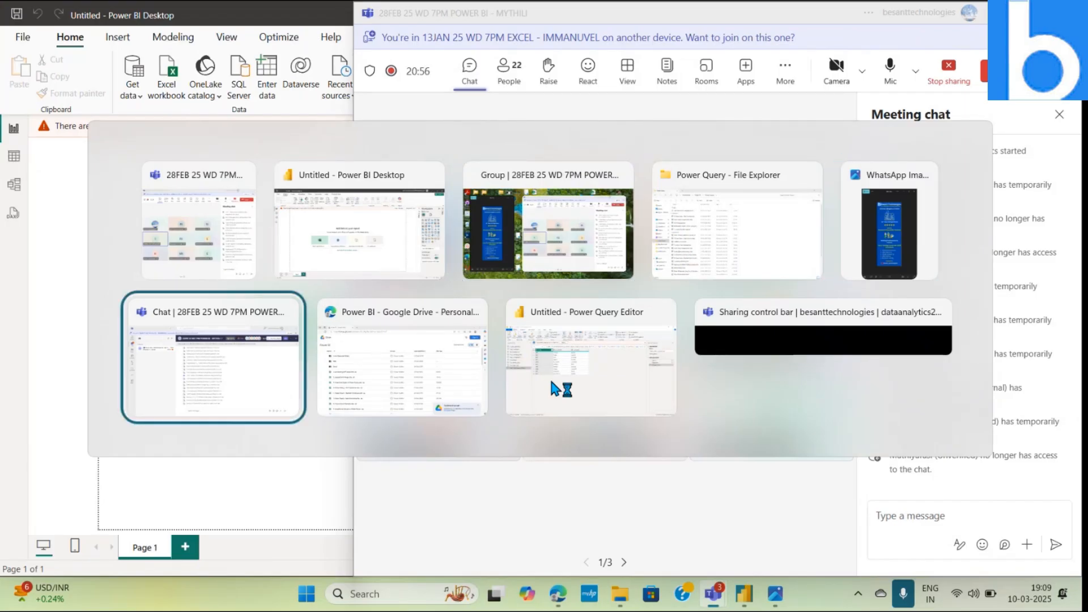
key("alt+Tab")
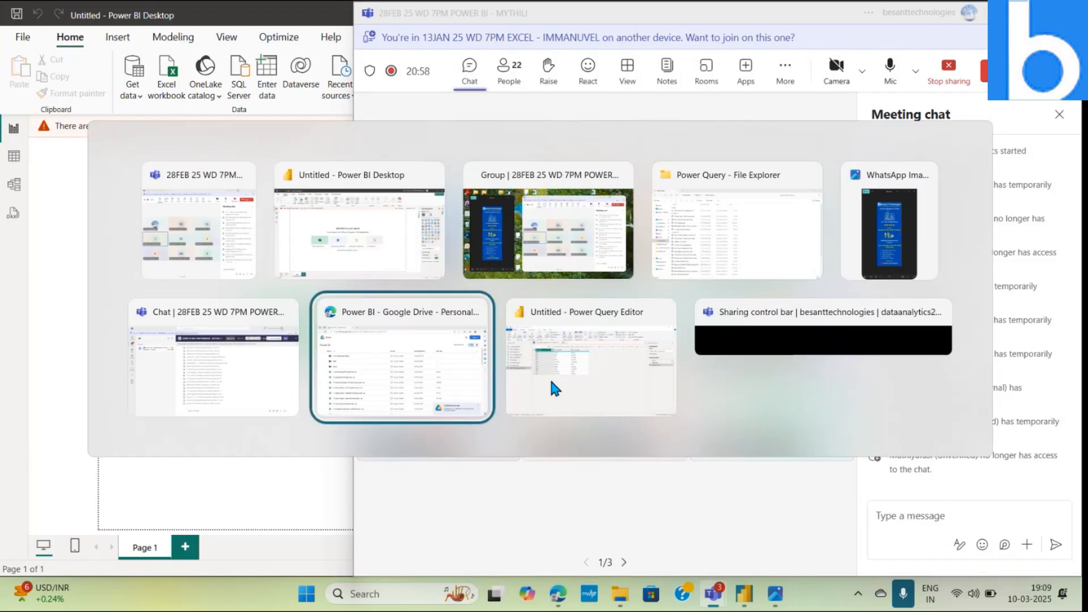
key("alt+Tab")
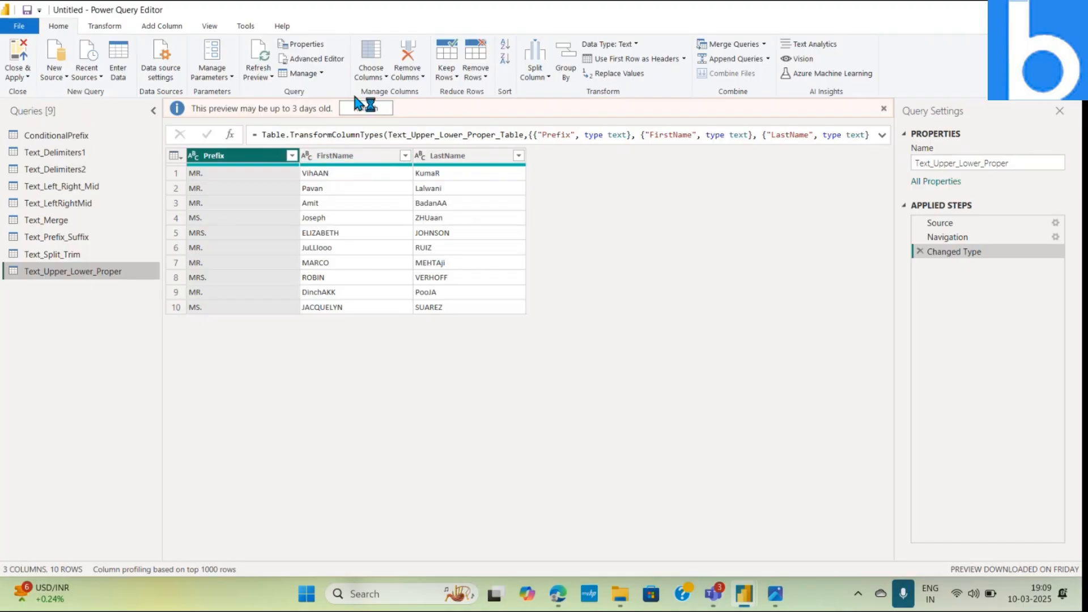
left_click(363, 109)
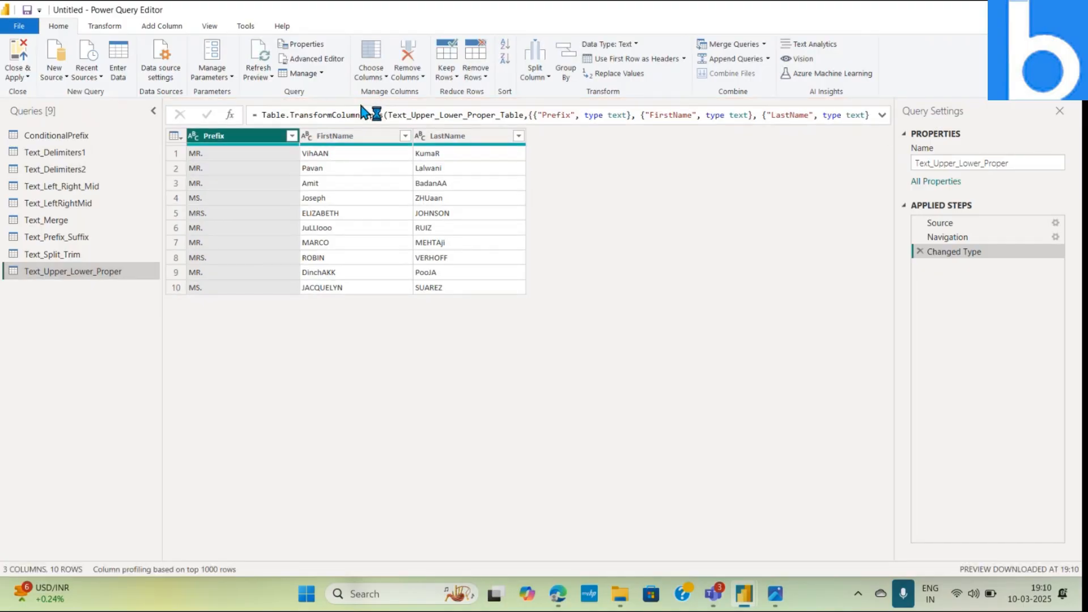
Step: Start adding an Excel workbook as a new source for the queries
left_click(55, 84)
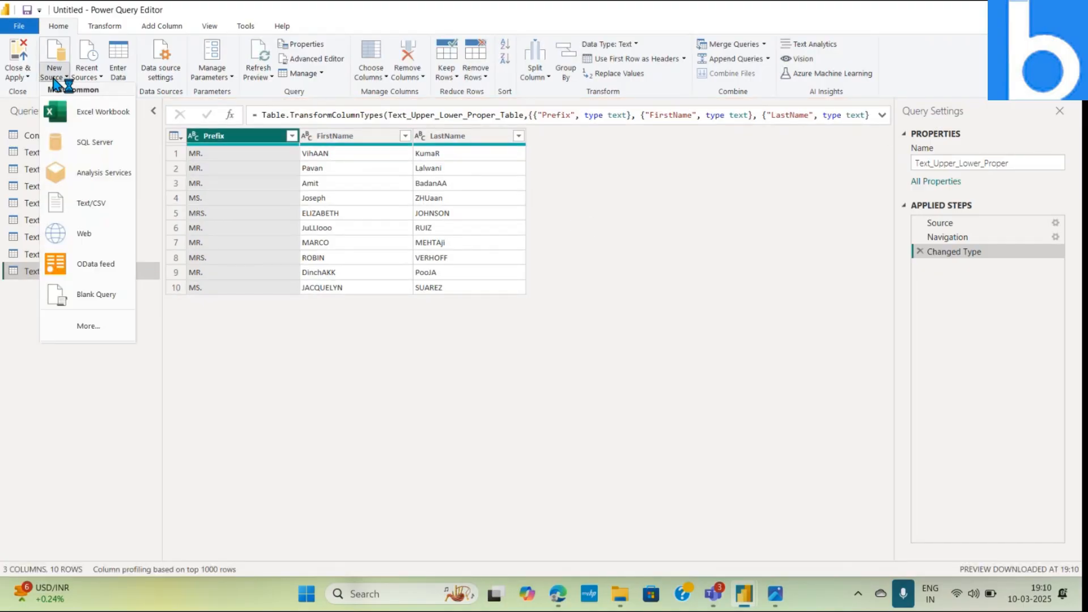
left_click(85, 119)
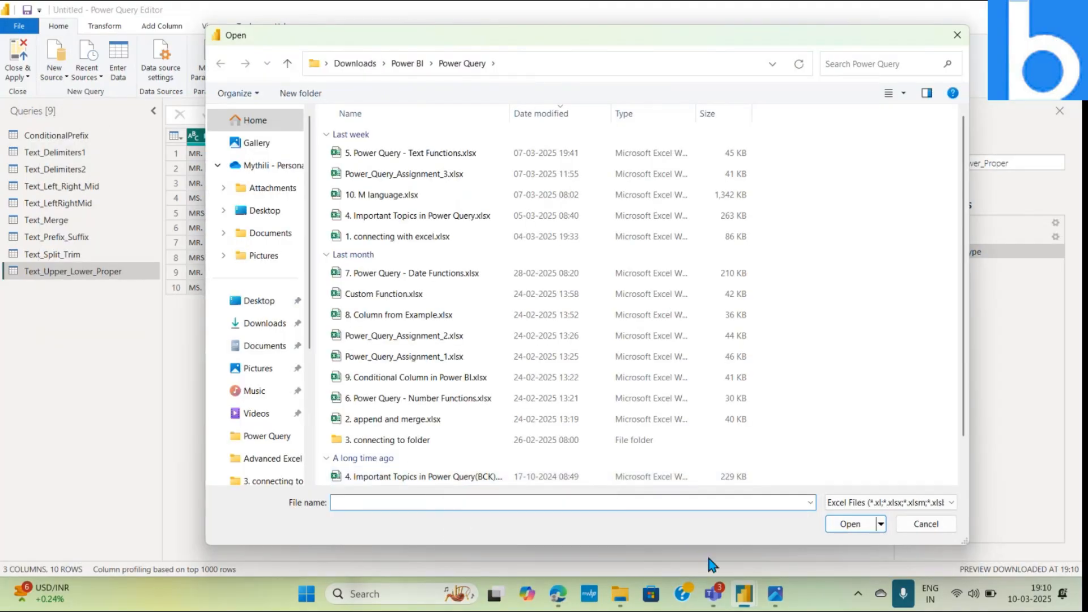
key("alt+Tab")
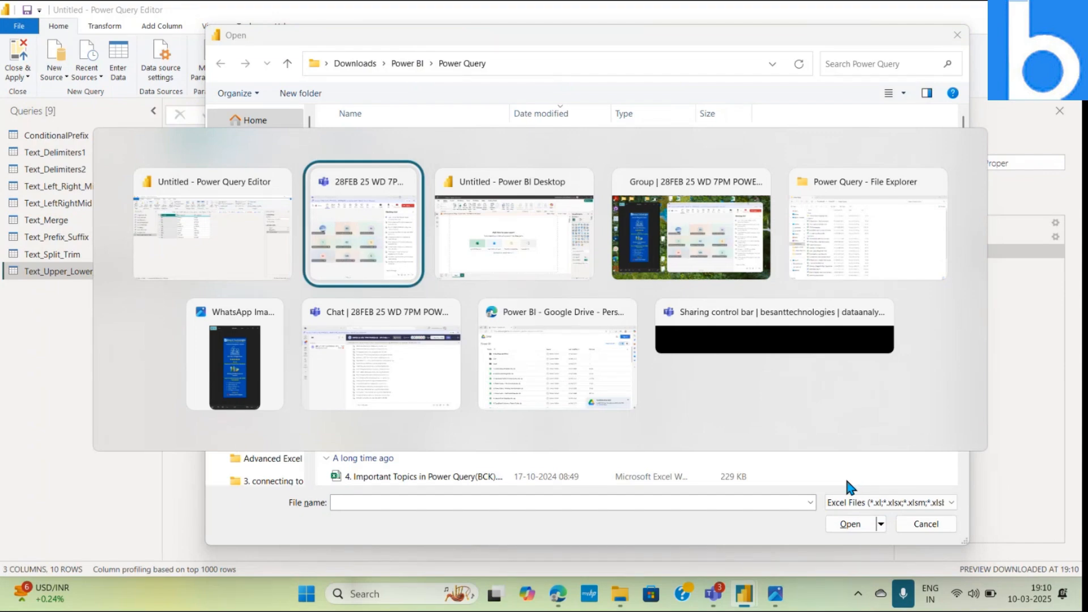
key("alt+Tab")
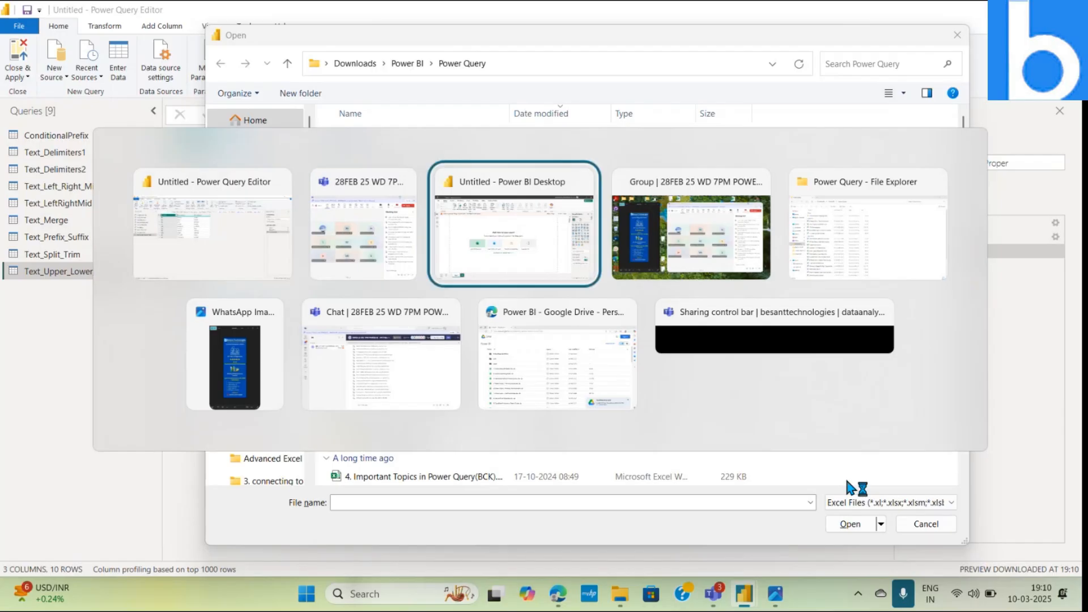
key("alt+Tab")
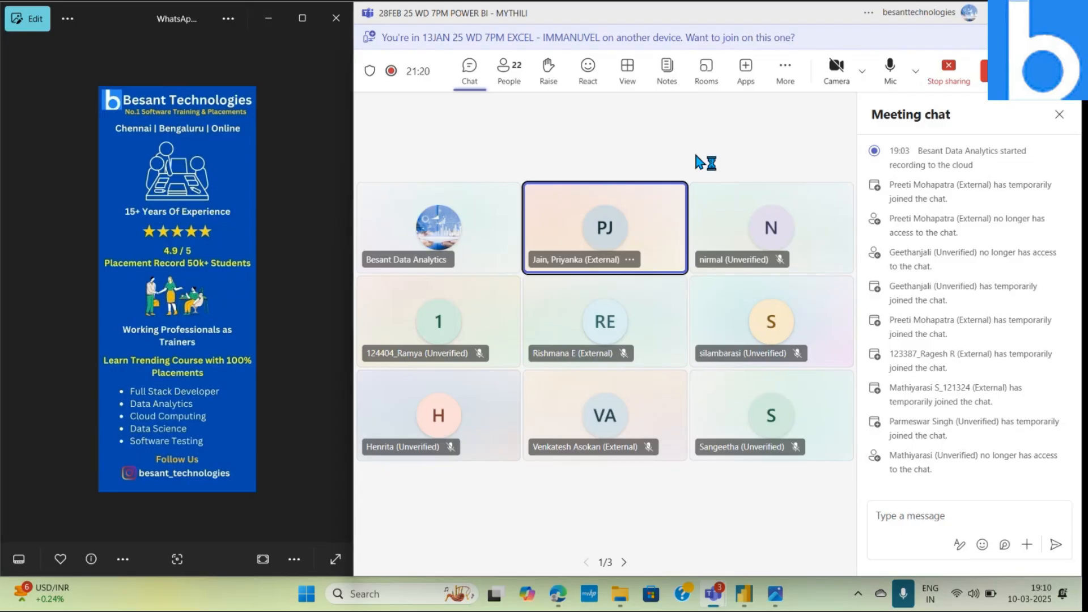
key("alt+Tab")
key("Tab")
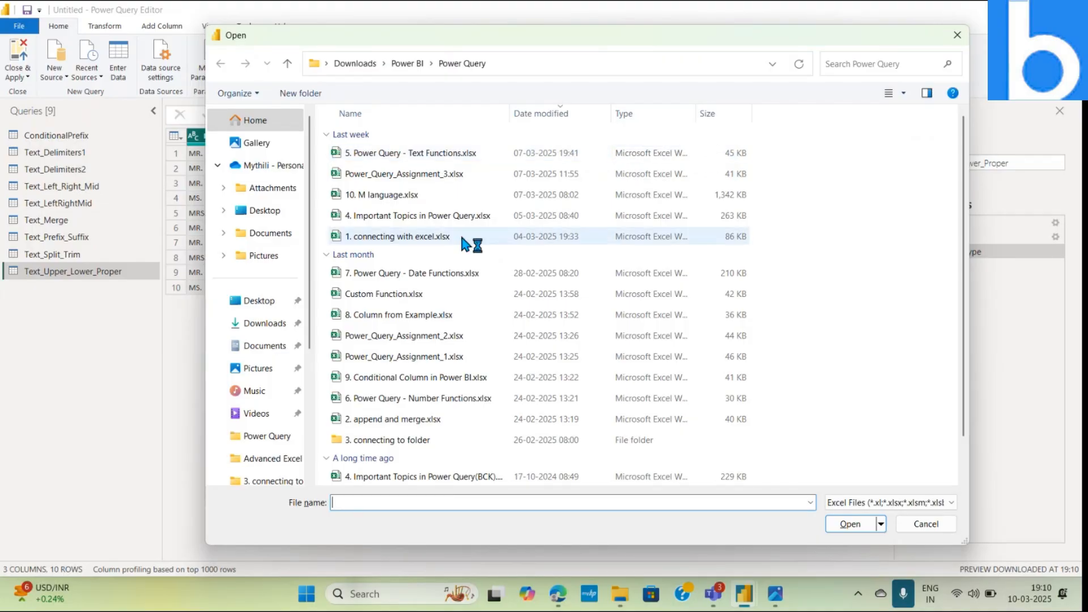
Step: Open Power_Query_Assignment_1.xlsx and add its customers3, orders1 and products2 tables as queries
left_click(470, 358)
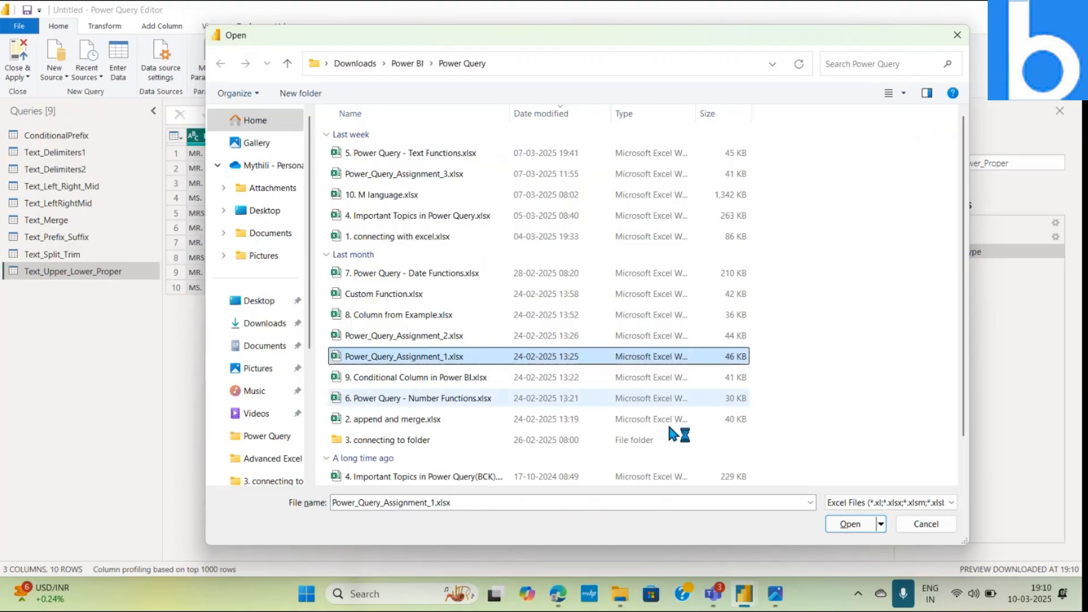
left_click(849, 525)
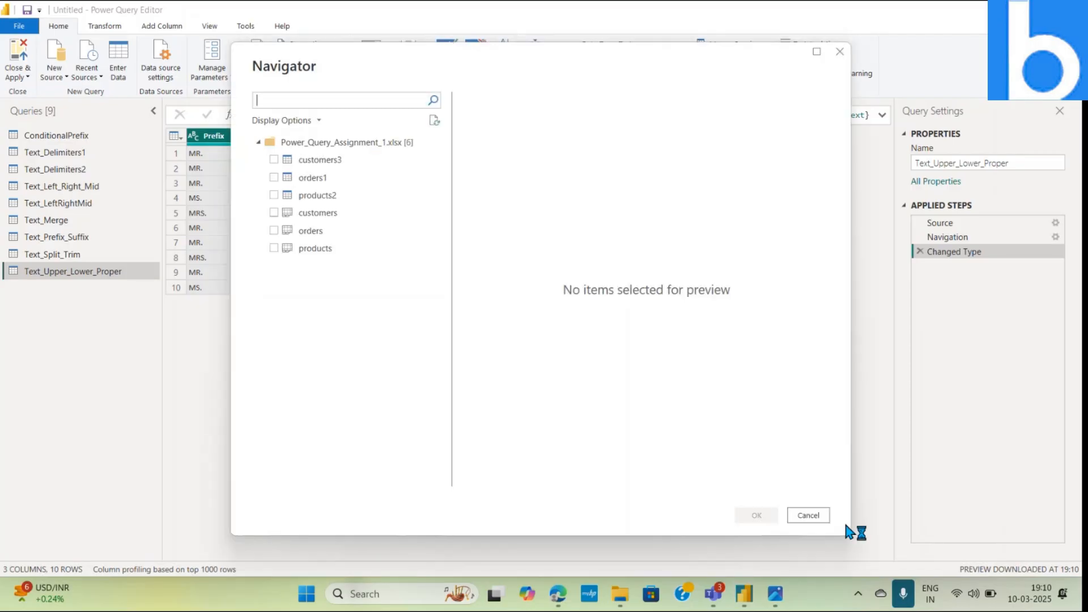
left_click(274, 160)
left_click(273, 178)
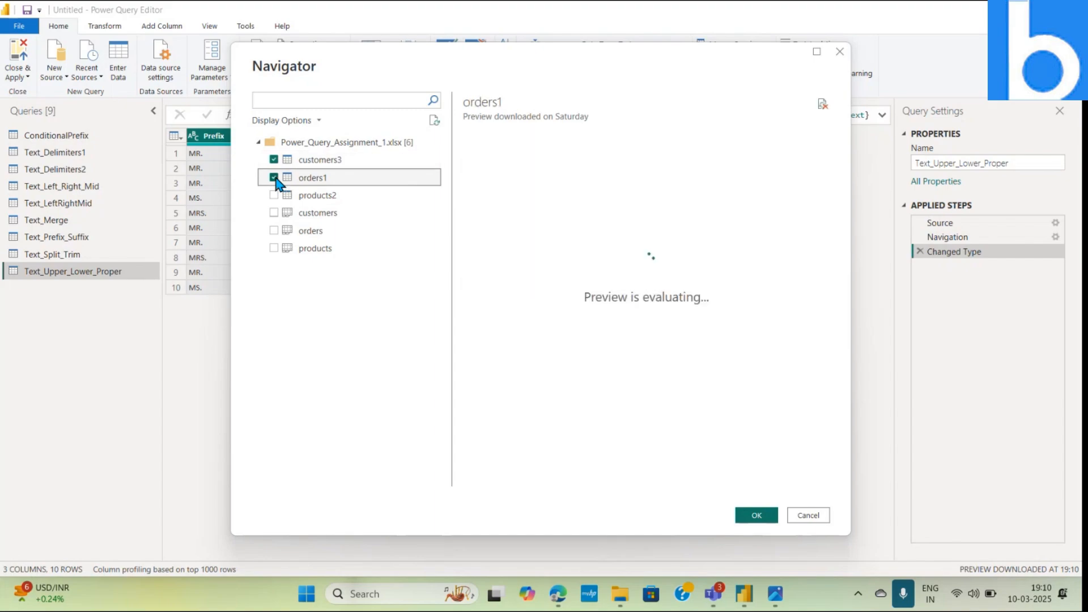
left_click(274, 196)
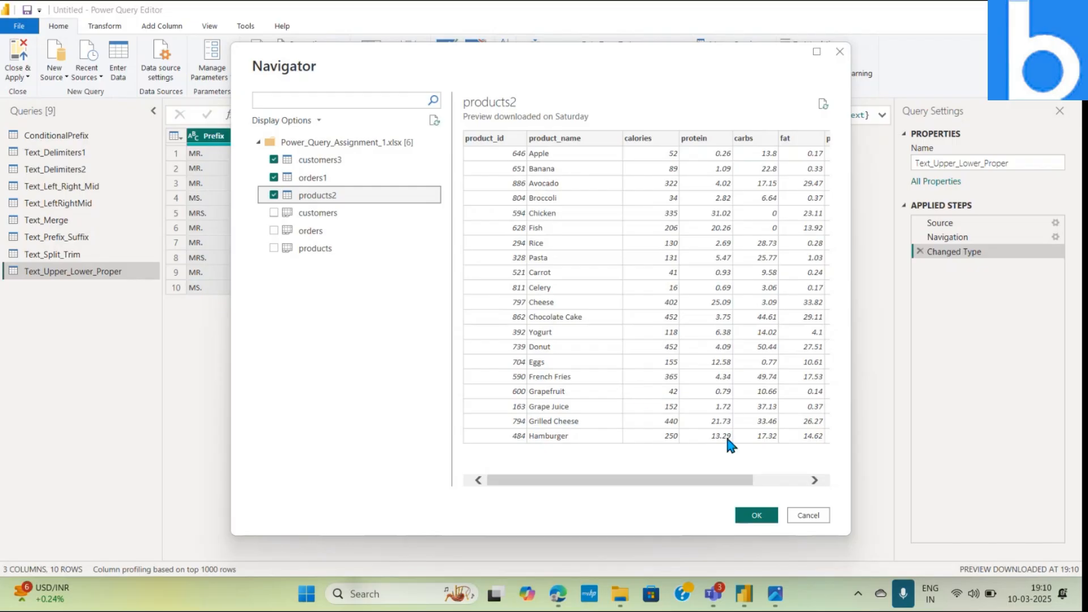
left_click(759, 517)
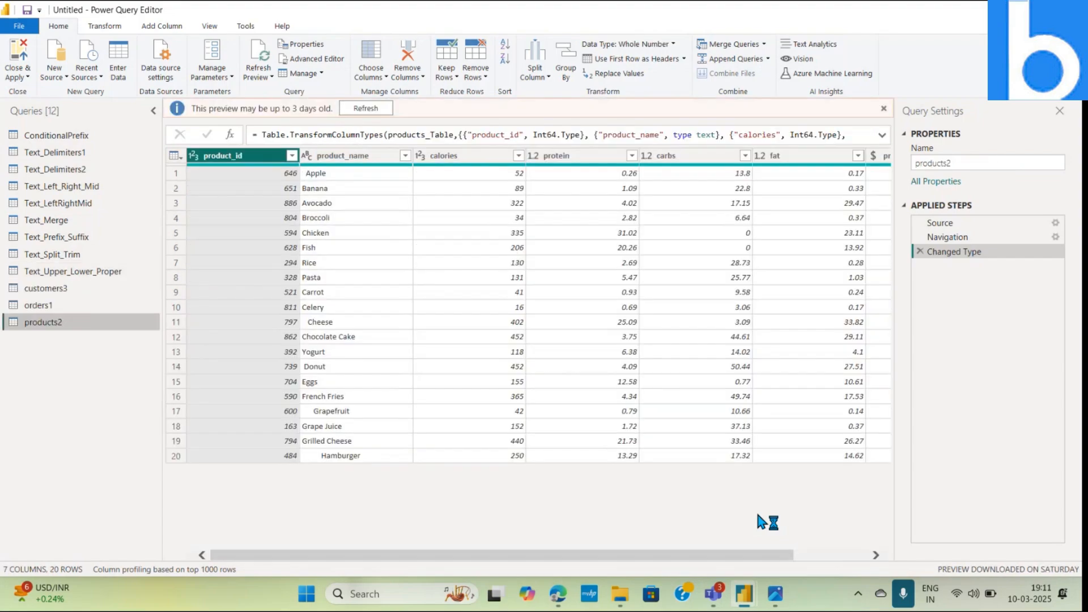
Step: Refresh the data previews of the products2 and orders1 queries
left_click(369, 108)
left_click(47, 289)
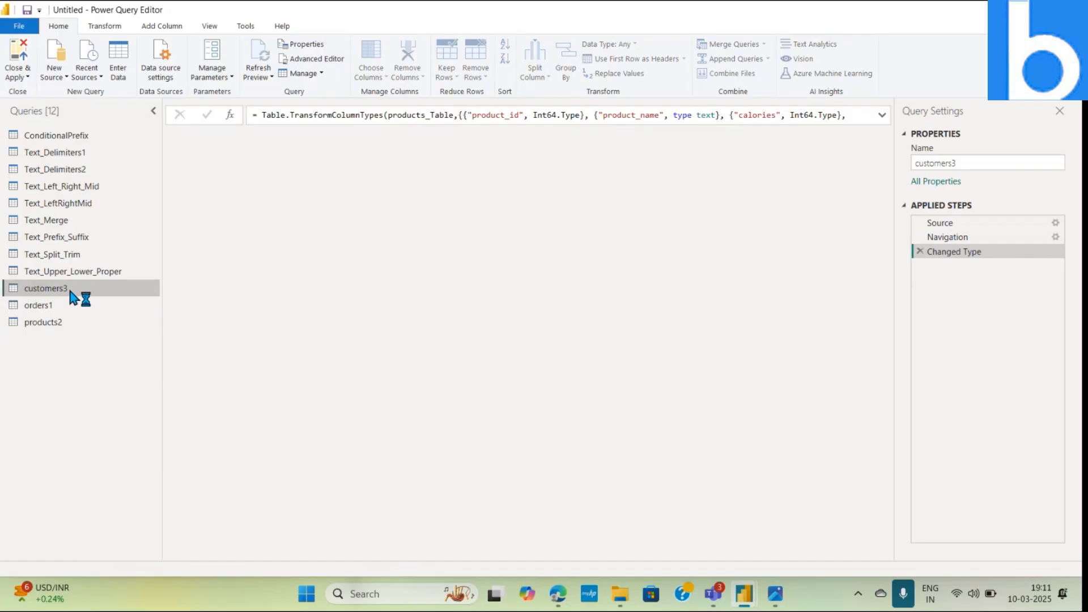
left_click(59, 305)
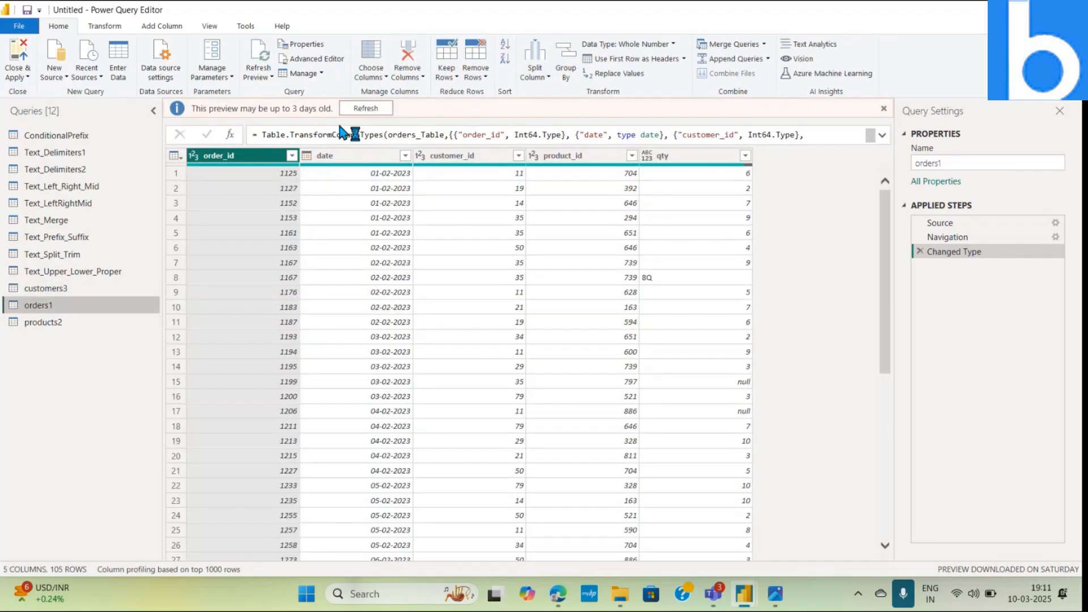
left_click(368, 110)
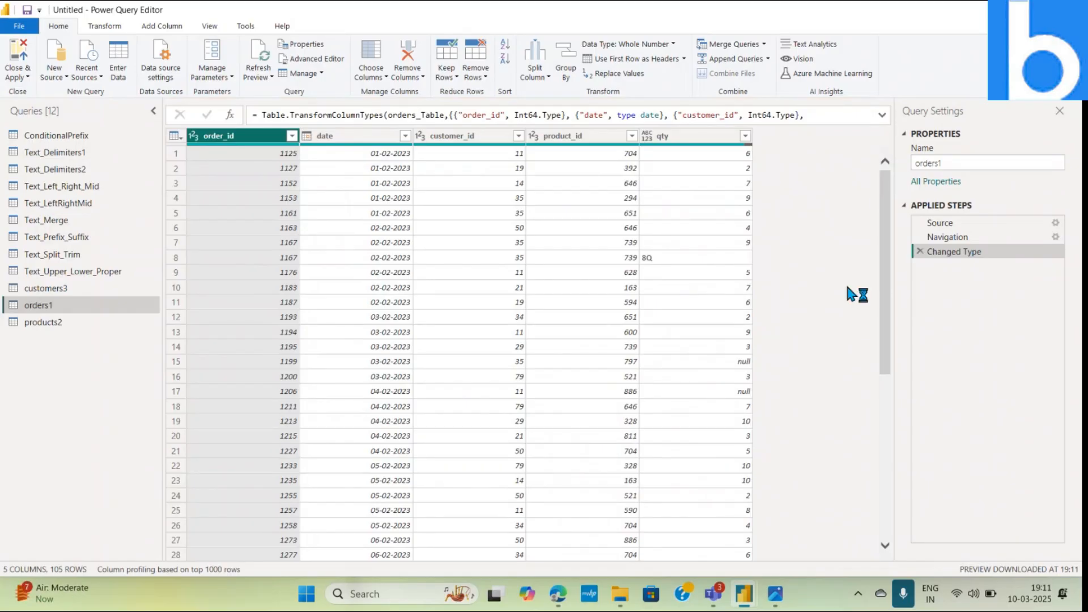
Step: Enlarge the editor view and collapse the query list to make room for the orders1 table
key("ctrl+plus")
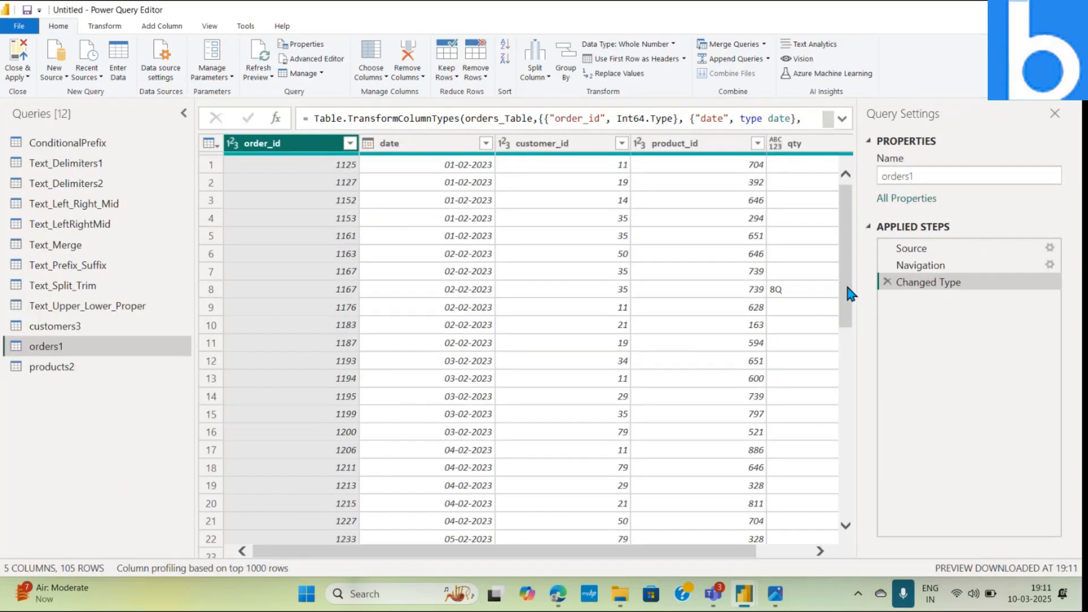
left_click(183, 113)
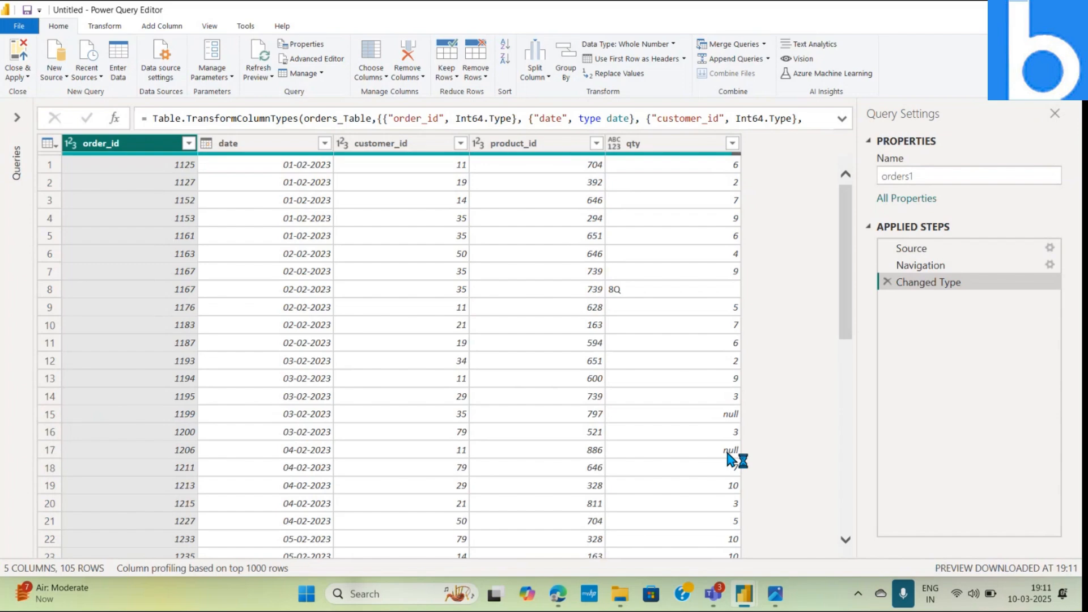
Step: Try replacing Q with an empty value in the qty column of orders1, and delete the resulting replacement step
left_click(619, 149)
right_click(643, 149)
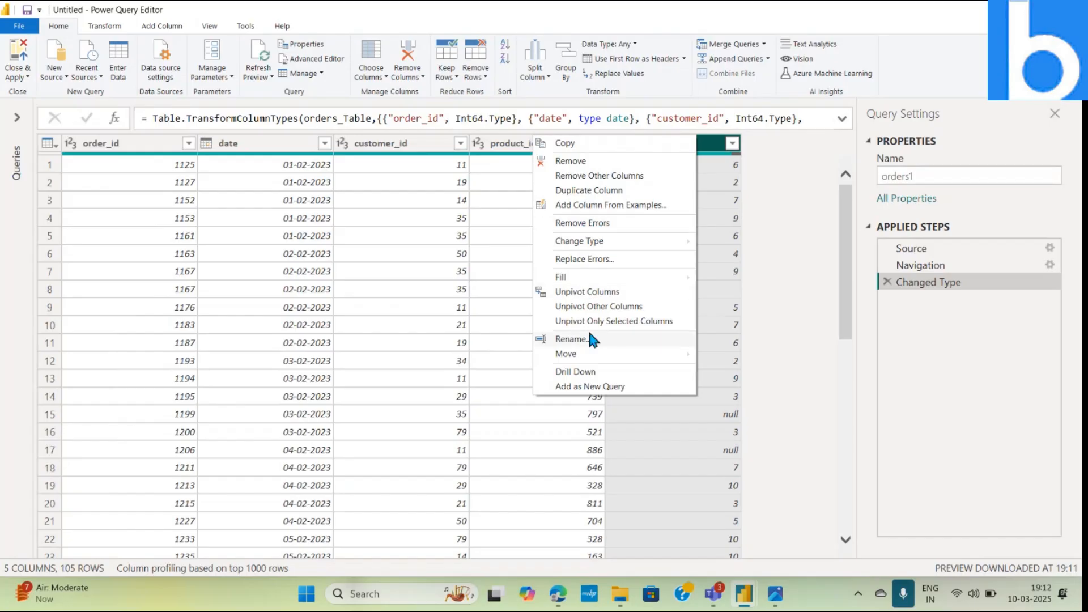
left_click(799, 319)
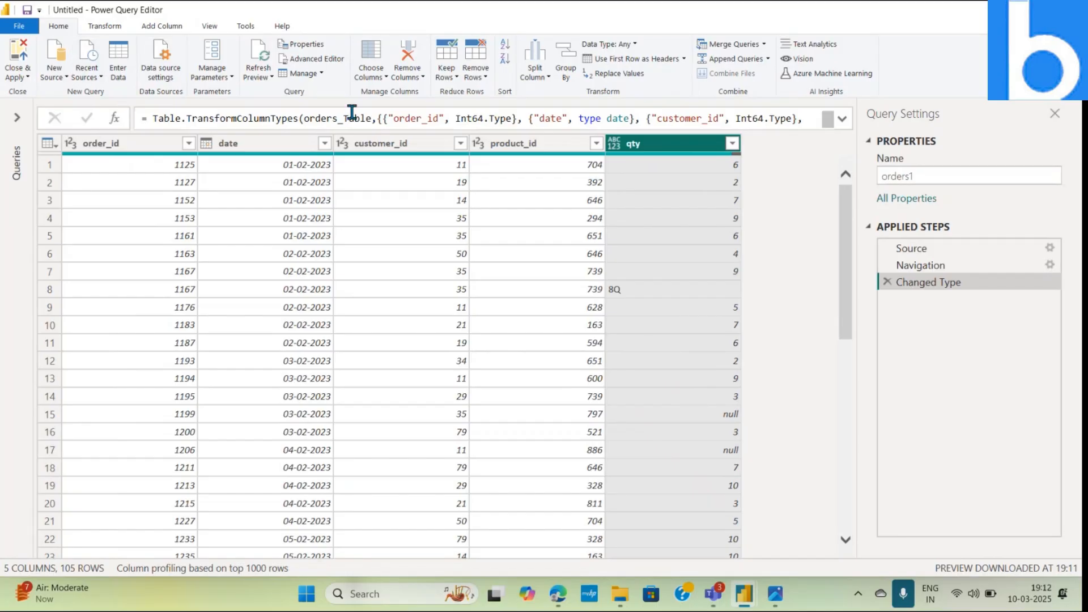
left_click(106, 28)
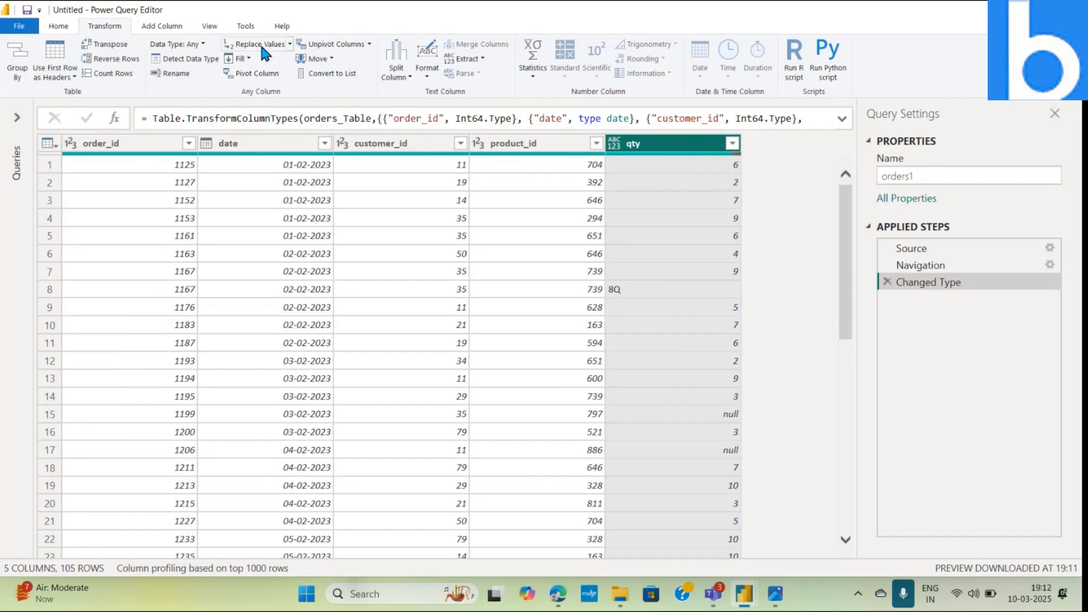
left_click(289, 44)
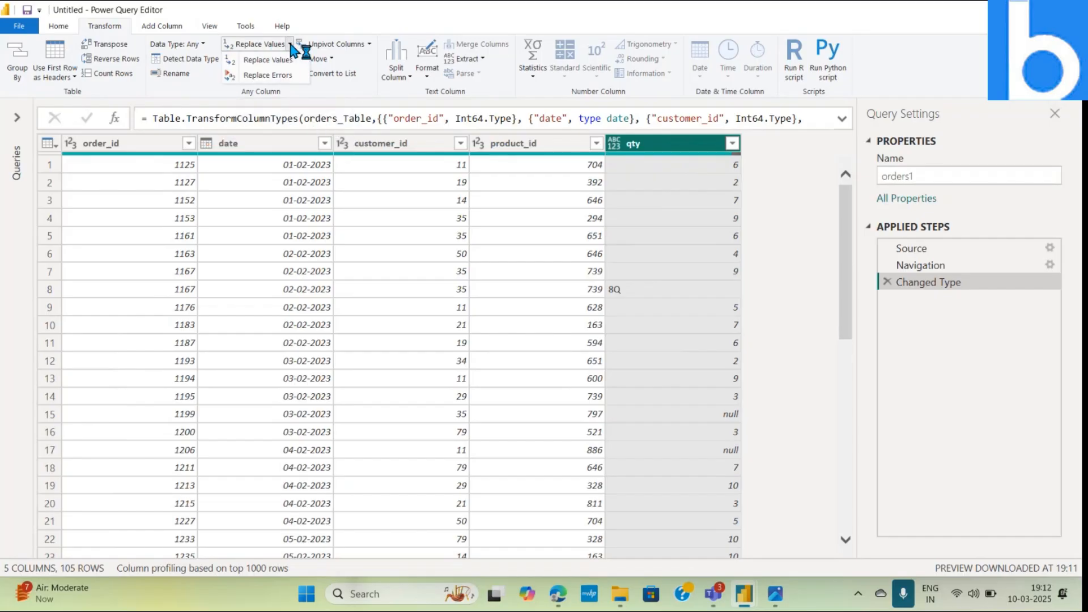
left_click(276, 60)
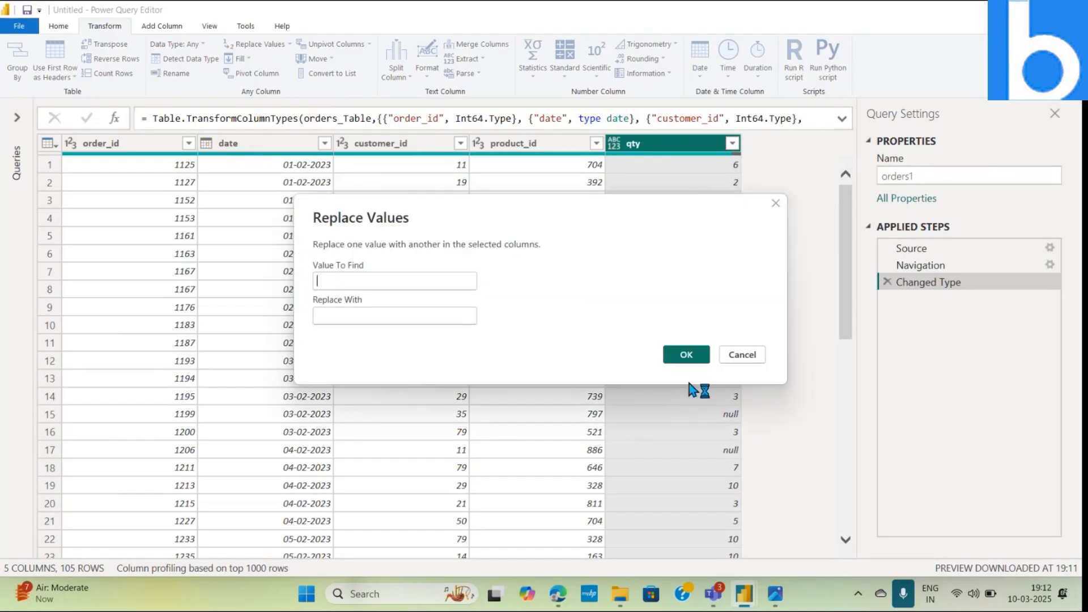
type("0")
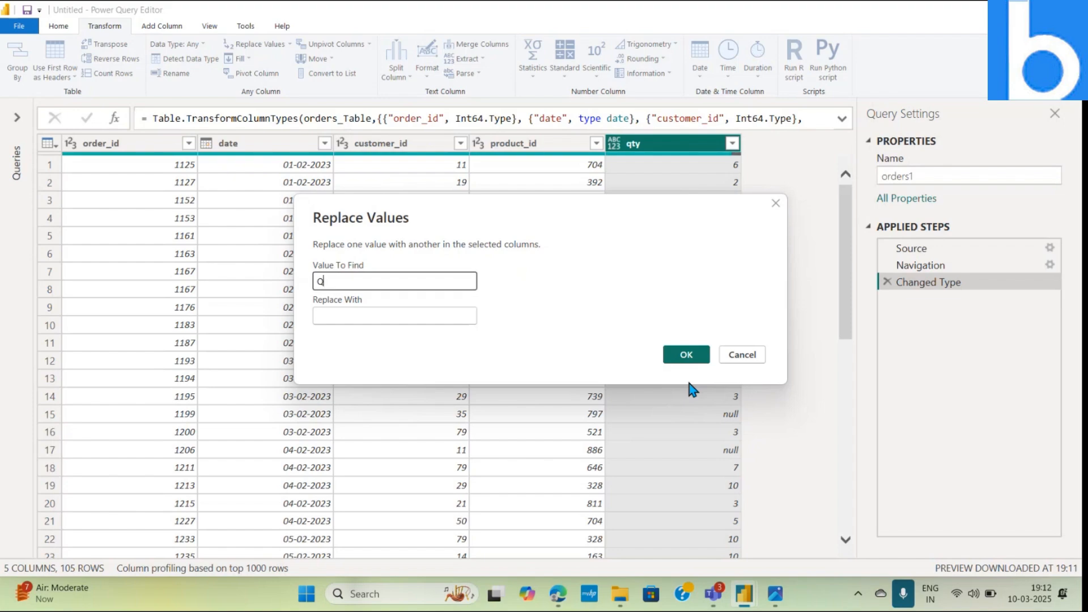
key("Tab")
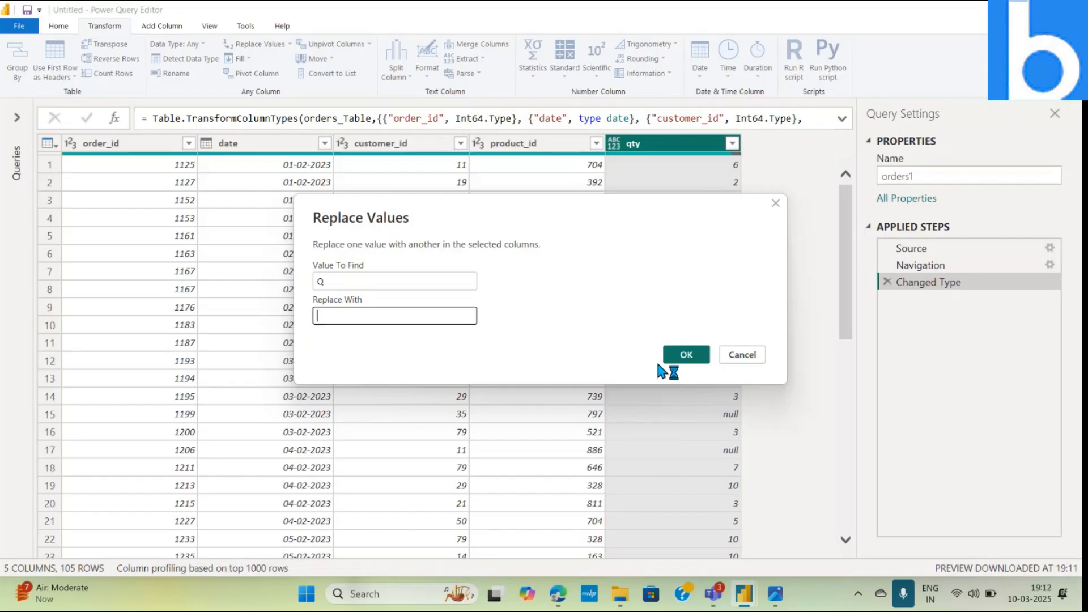
left_click(692, 357)
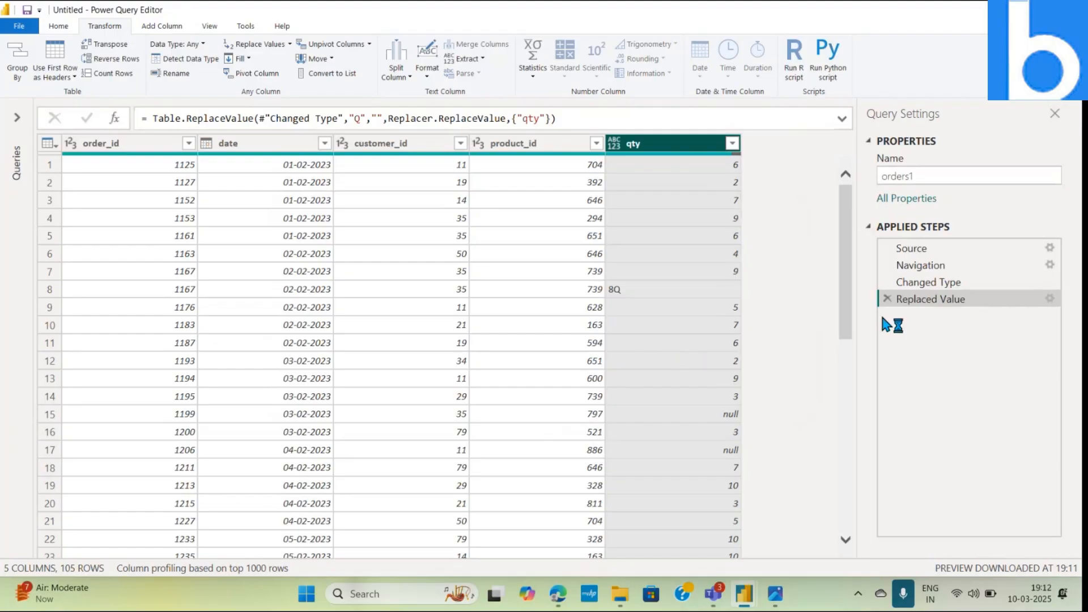
left_click(885, 298)
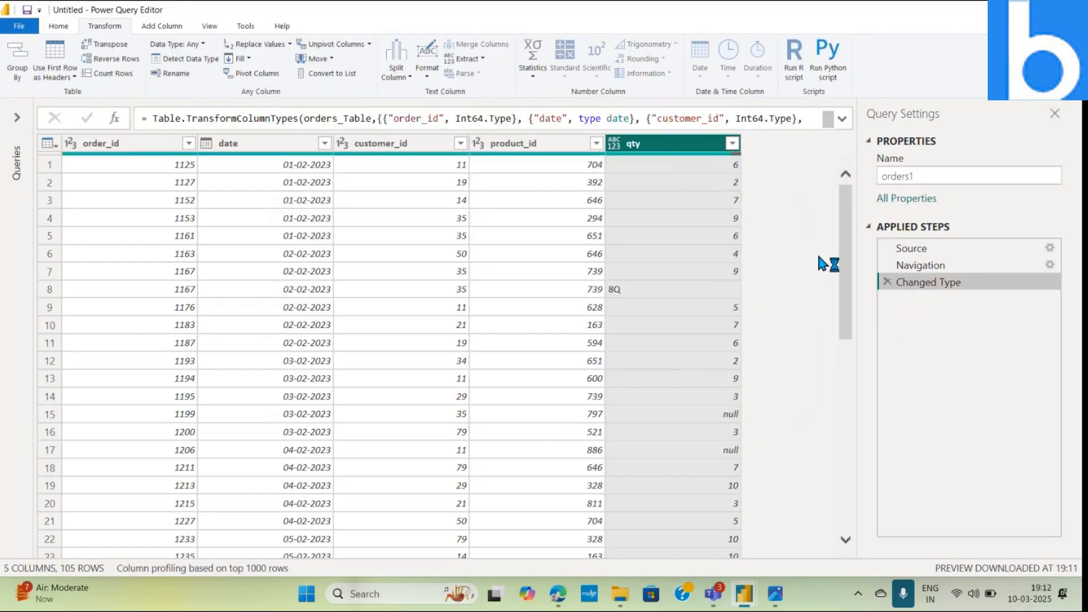
Step: Change the qty column's data type to Text and on to Whole Number, replacing the current conversion
left_click(614, 144)
left_click(543, 286)
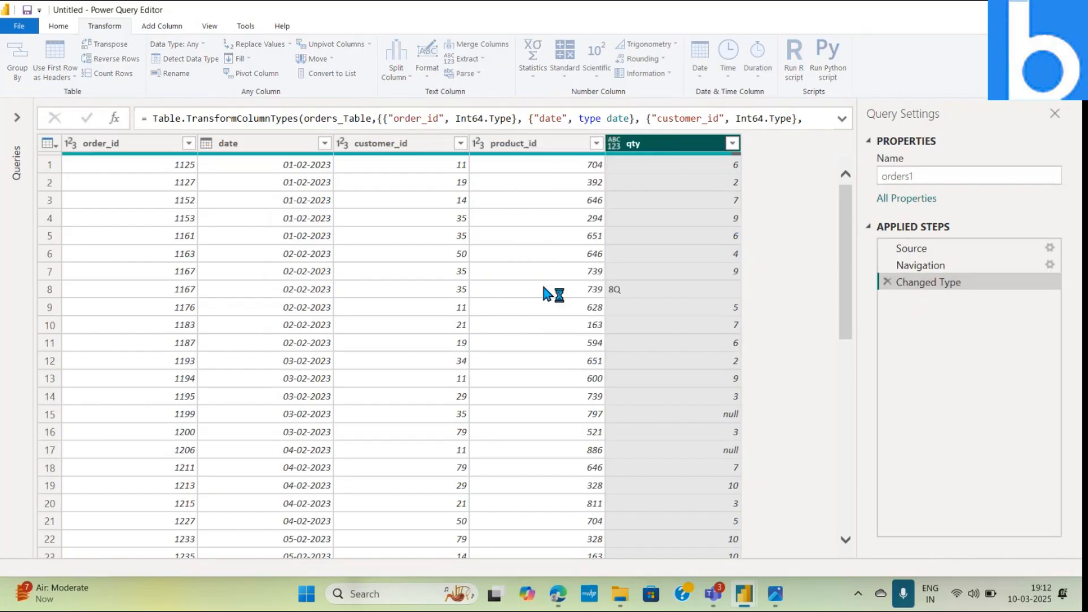
left_click(613, 143)
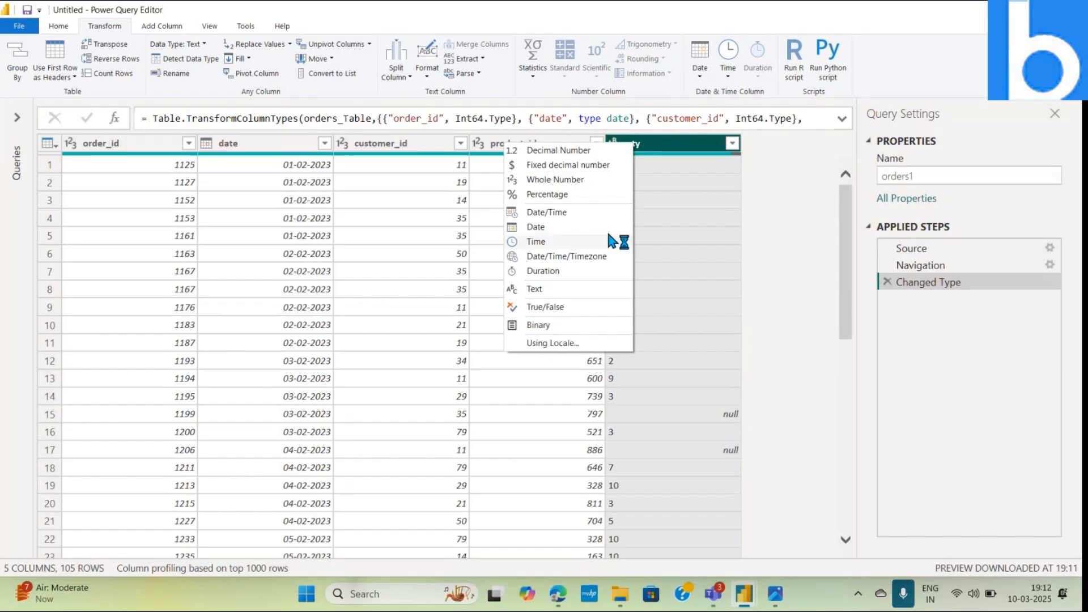
left_click(561, 177)
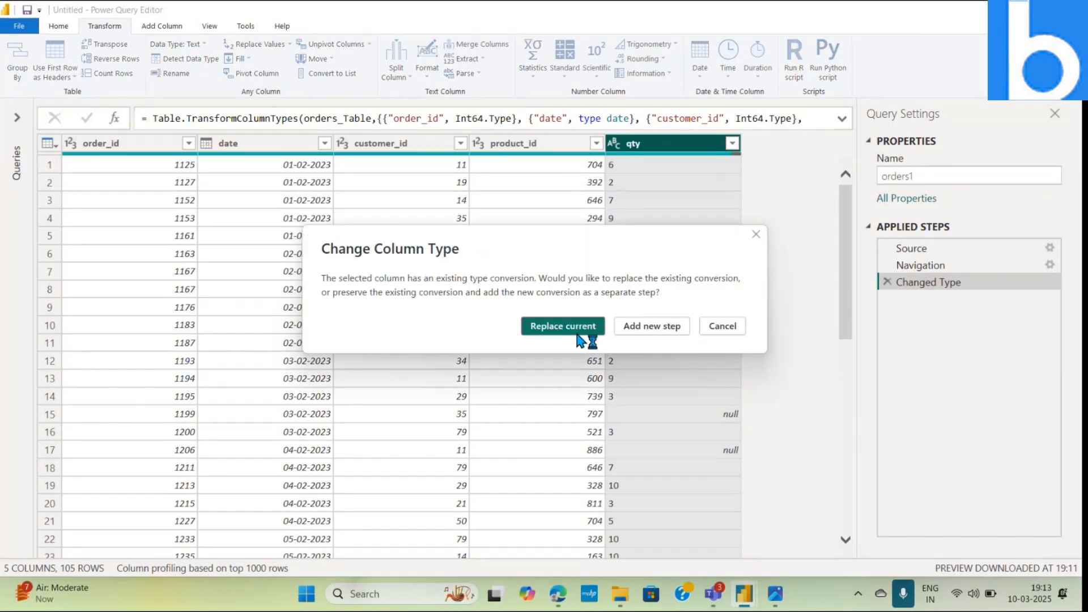
left_click(572, 331)
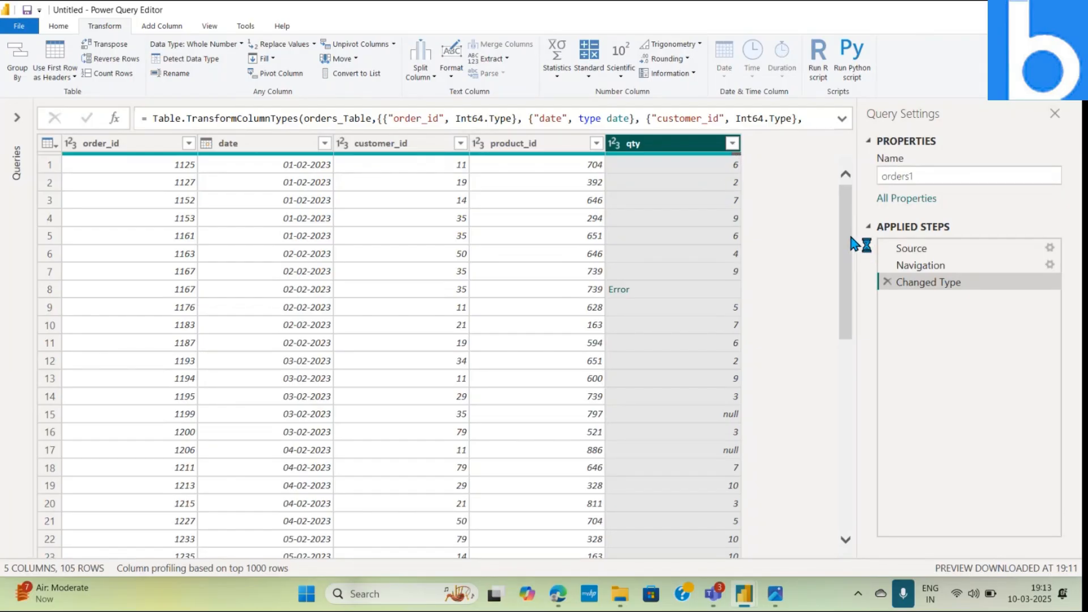
Step: Delete the Changed Type step from the orders1 query
left_click(888, 282)
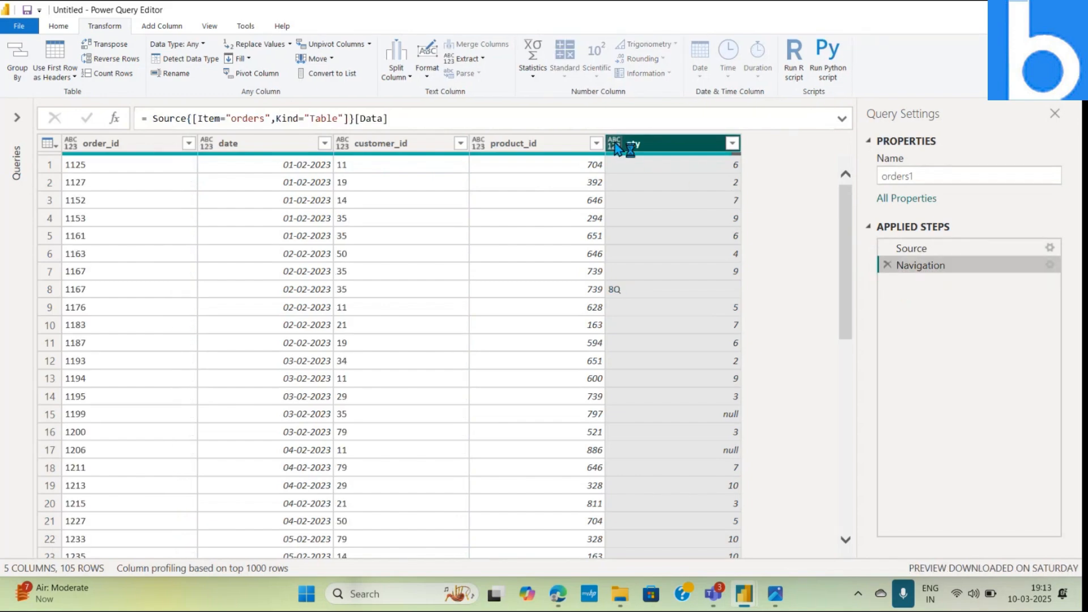
left_click_drag(847, 243, 870, 233)
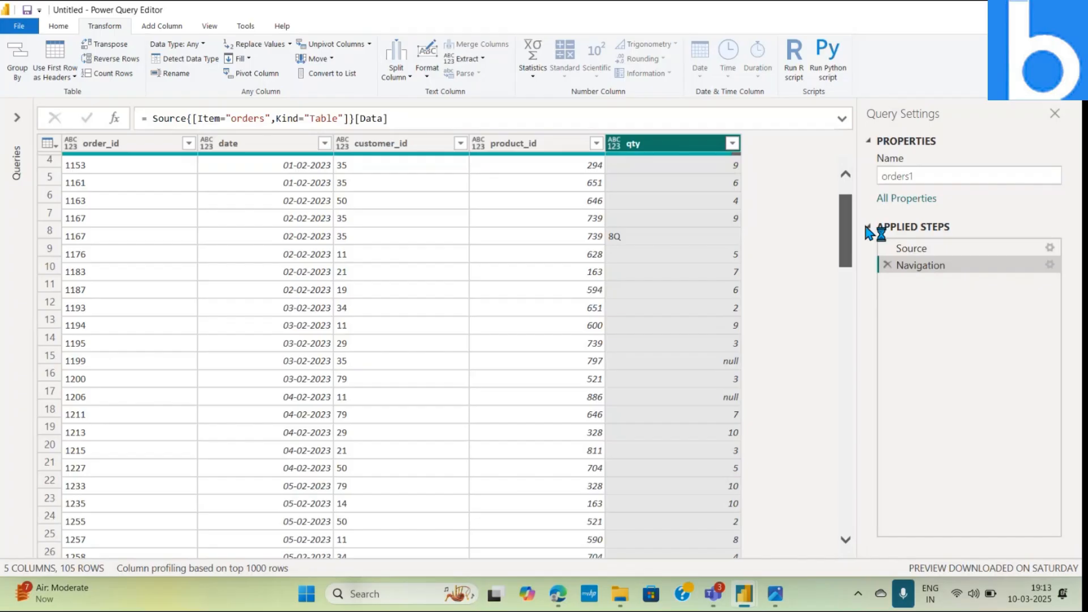
left_click(614, 147)
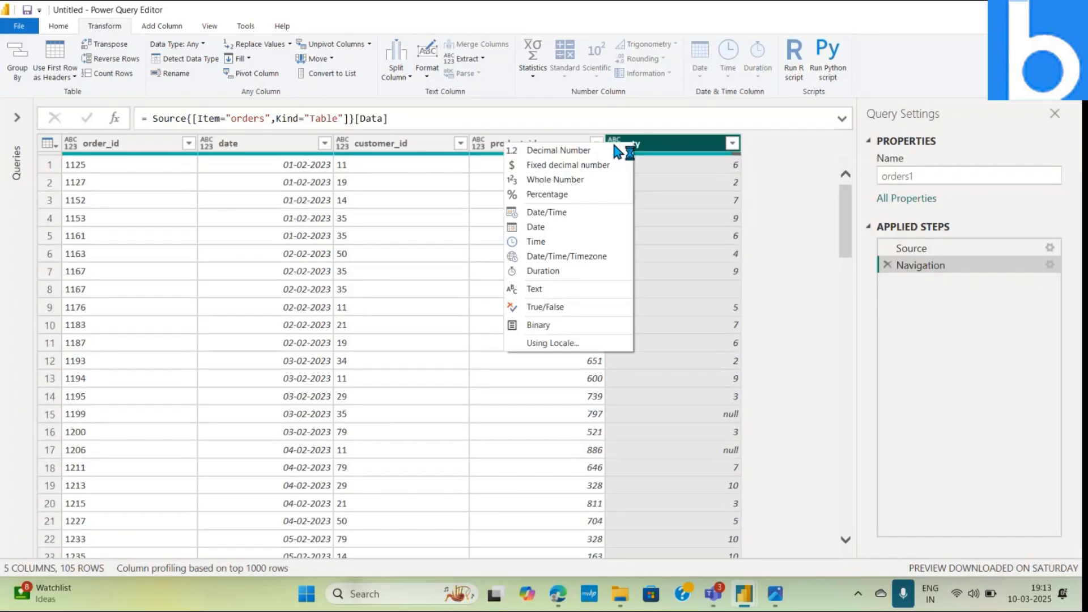
left_click(809, 213)
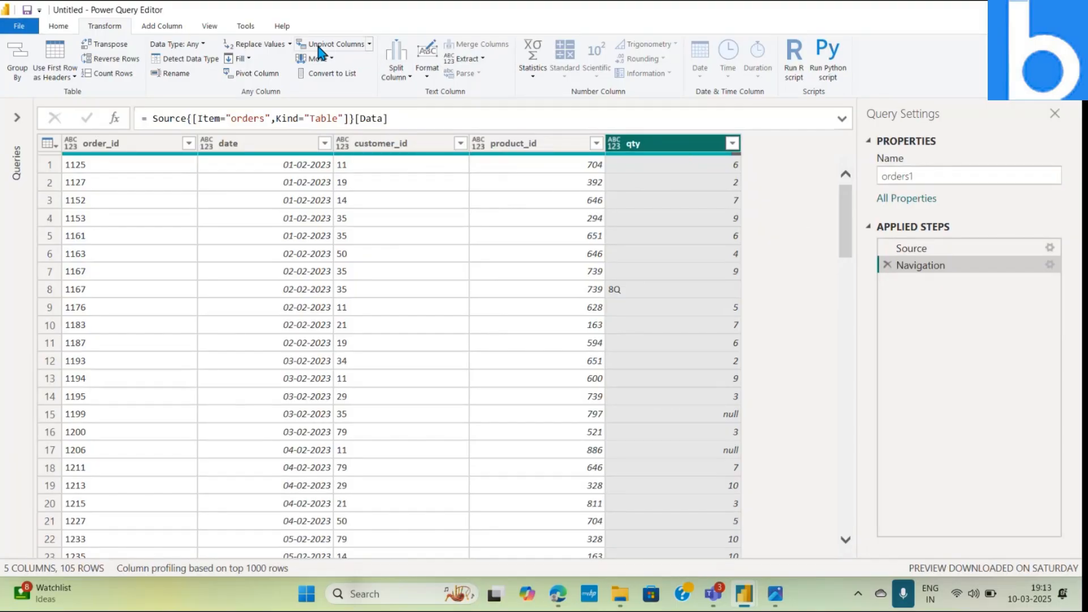
Step: Replace null with 0 in the qty column
left_click(278, 51)
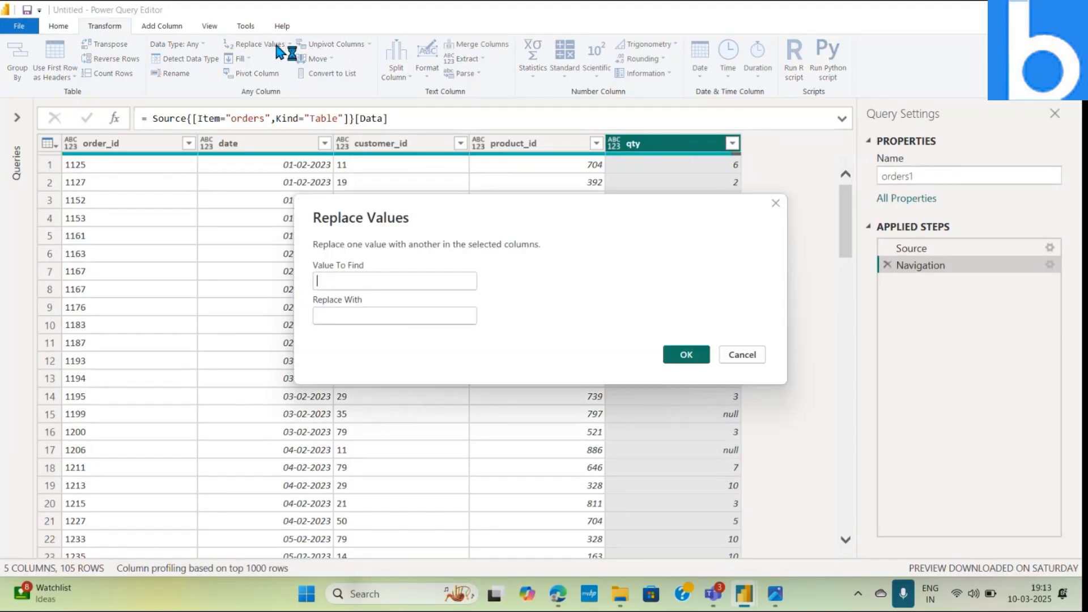
type("null")
key("Tab")
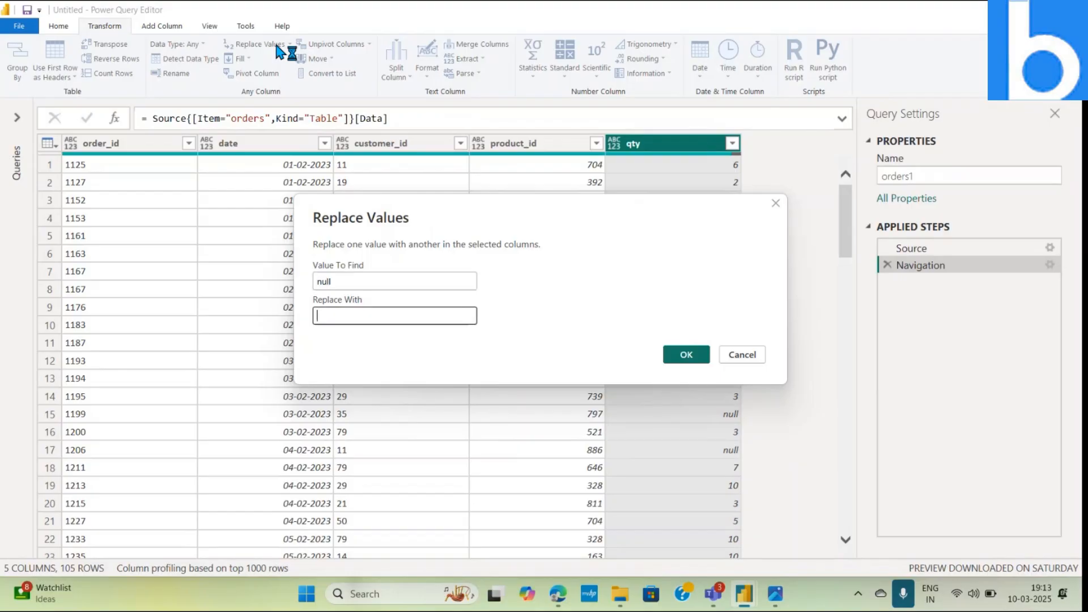
type("0")
key("Return")
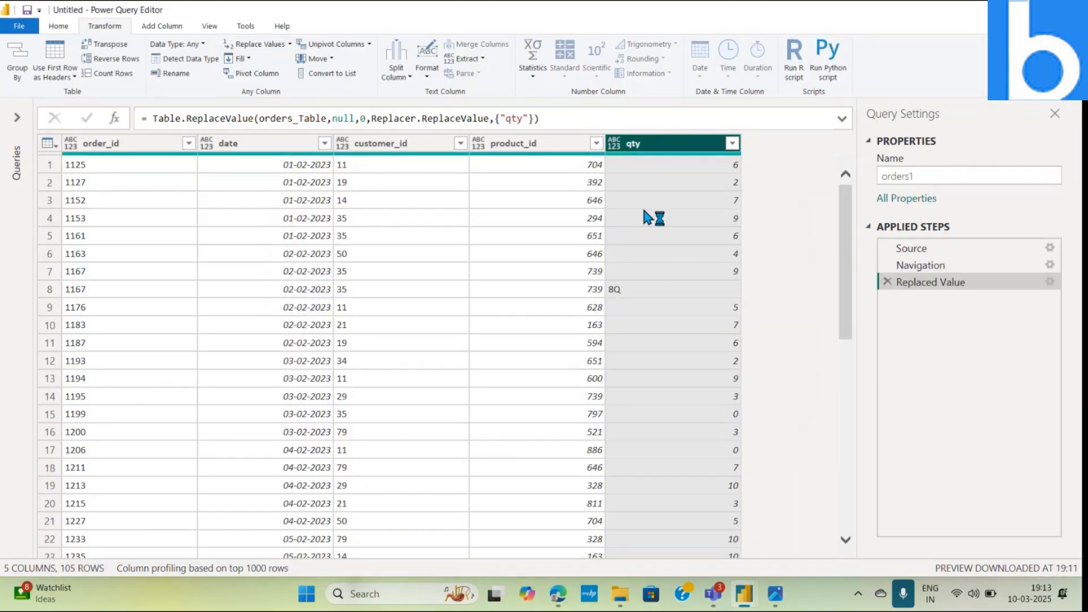
Step: Filter the qty column to only the values 10Q, 2Q, 5Q, 6Q and 8Q
left_click(732, 144)
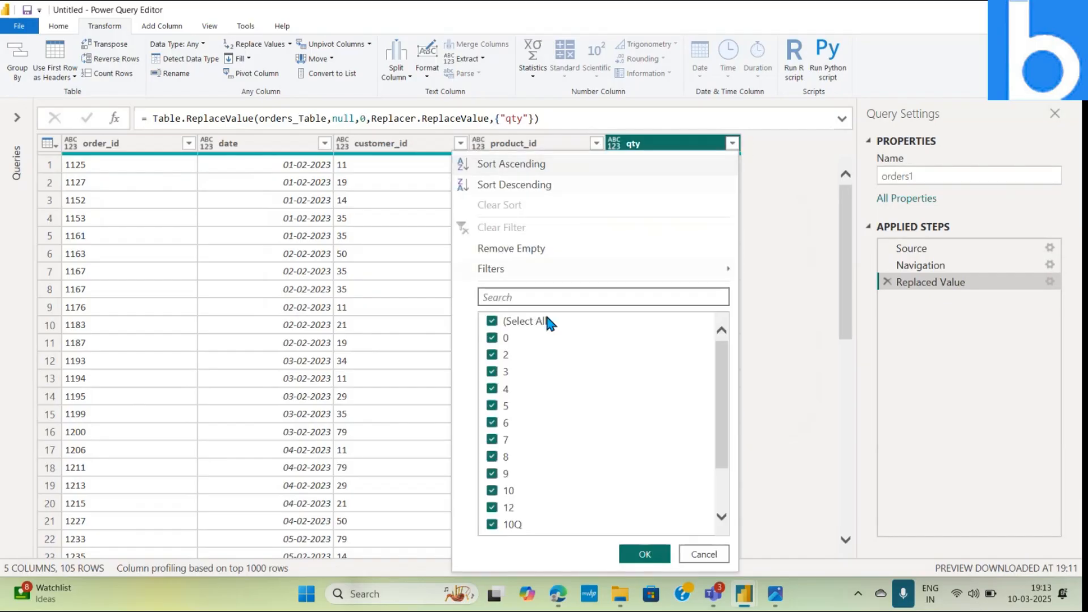
left_click_drag(723, 417, 732, 322)
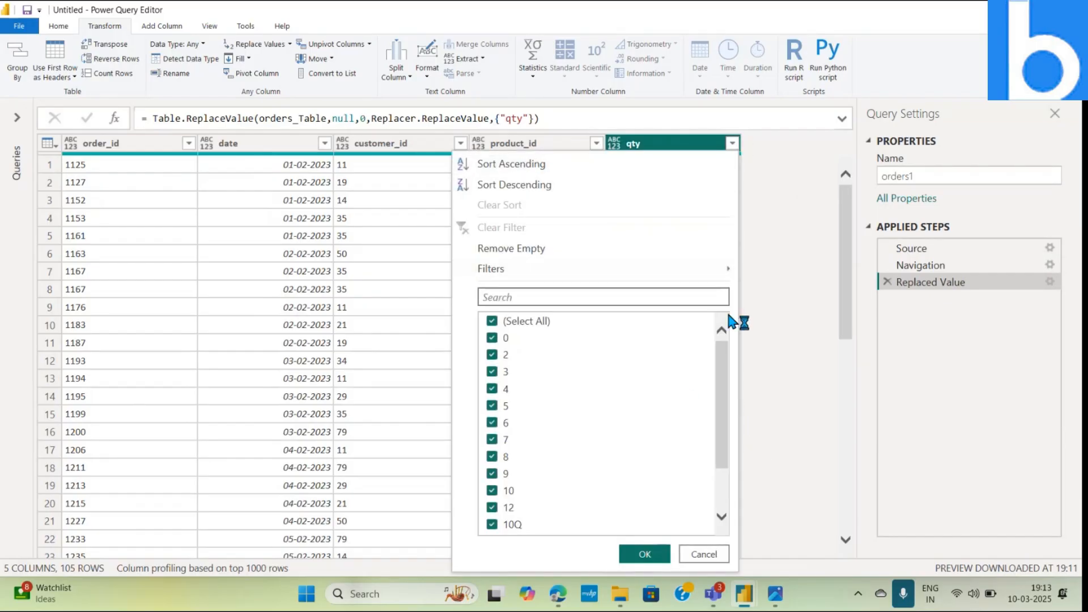
left_click(492, 322)
left_click_drag(725, 372, 726, 498)
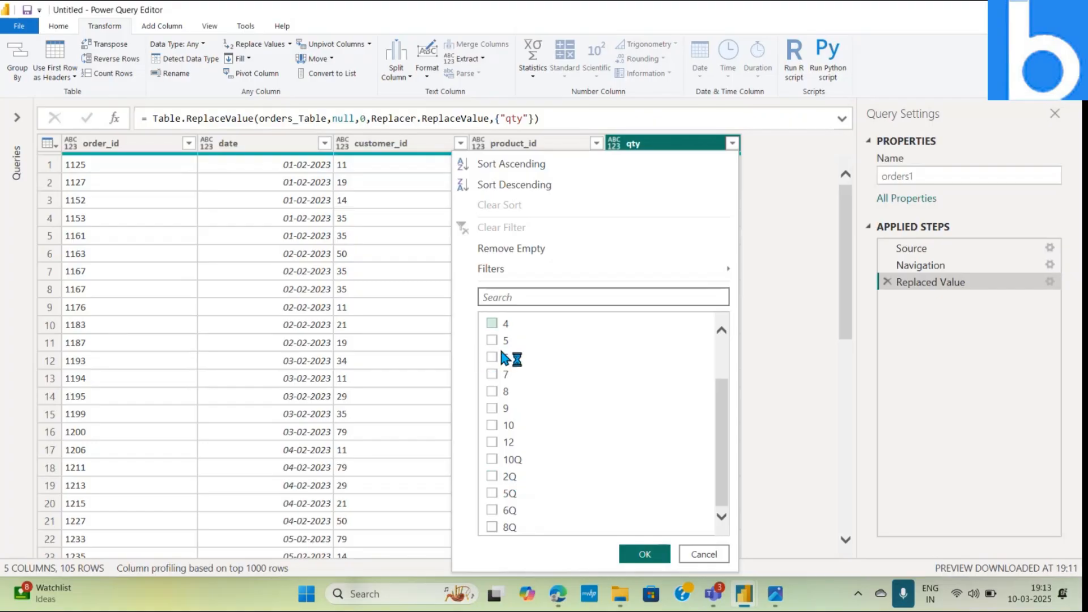
left_click(492, 459)
left_click(492, 476)
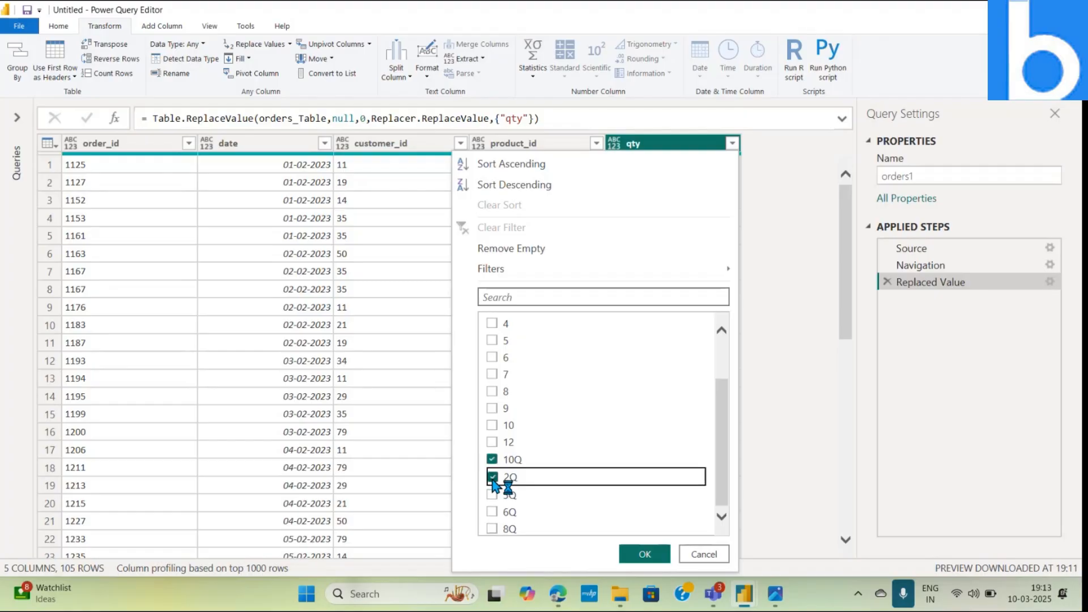
left_click(492, 495)
left_click(492, 511)
left_click(492, 528)
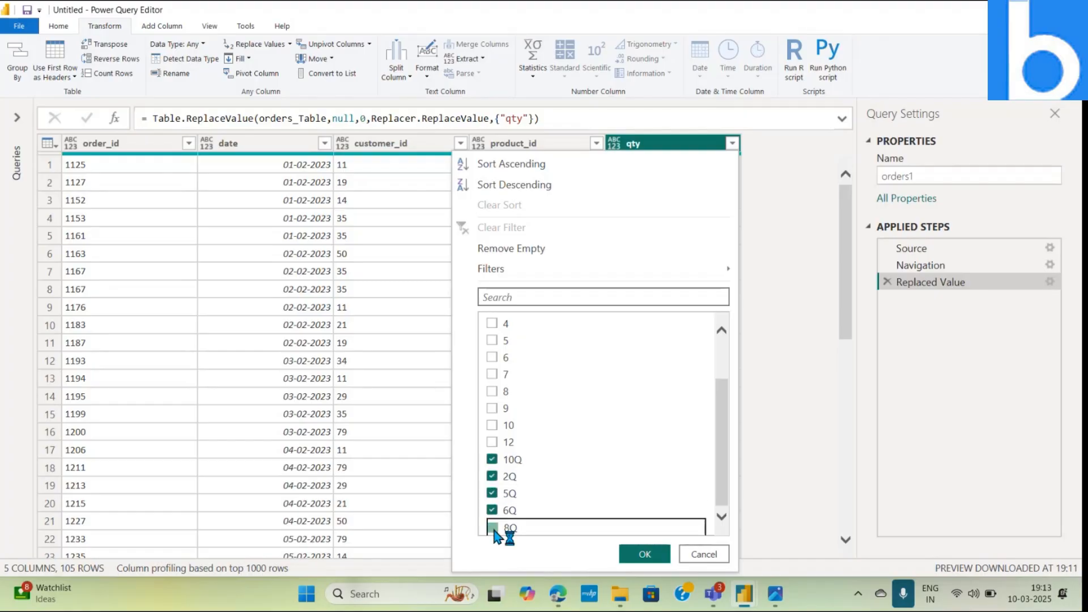
left_click(642, 555)
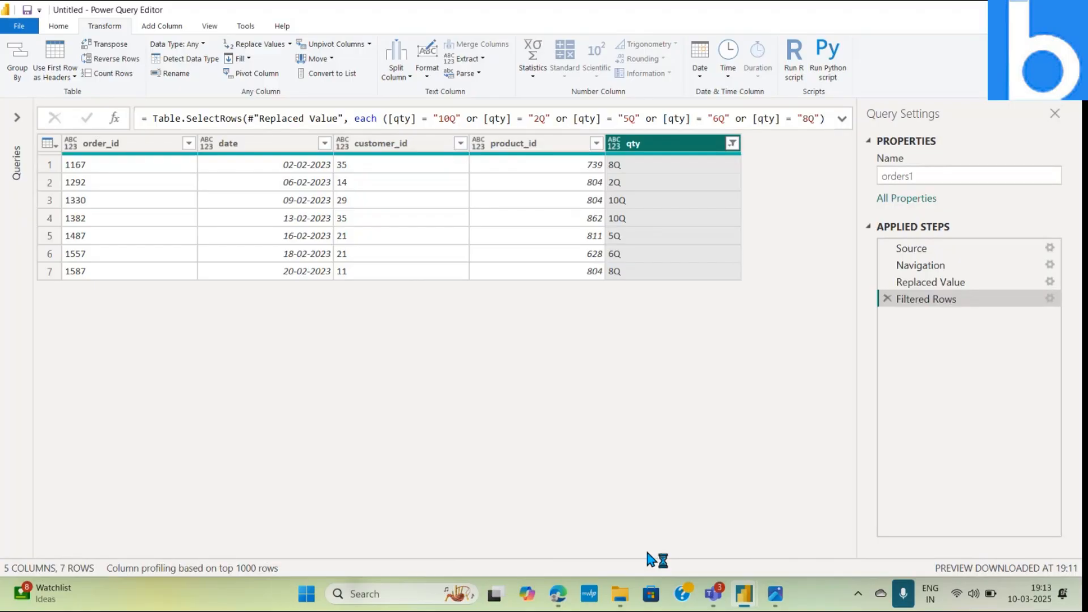
Step: Try replacing 8Q with 8 in the filtered qty column, and delete both that replacement and the row filter
right_click(619, 163)
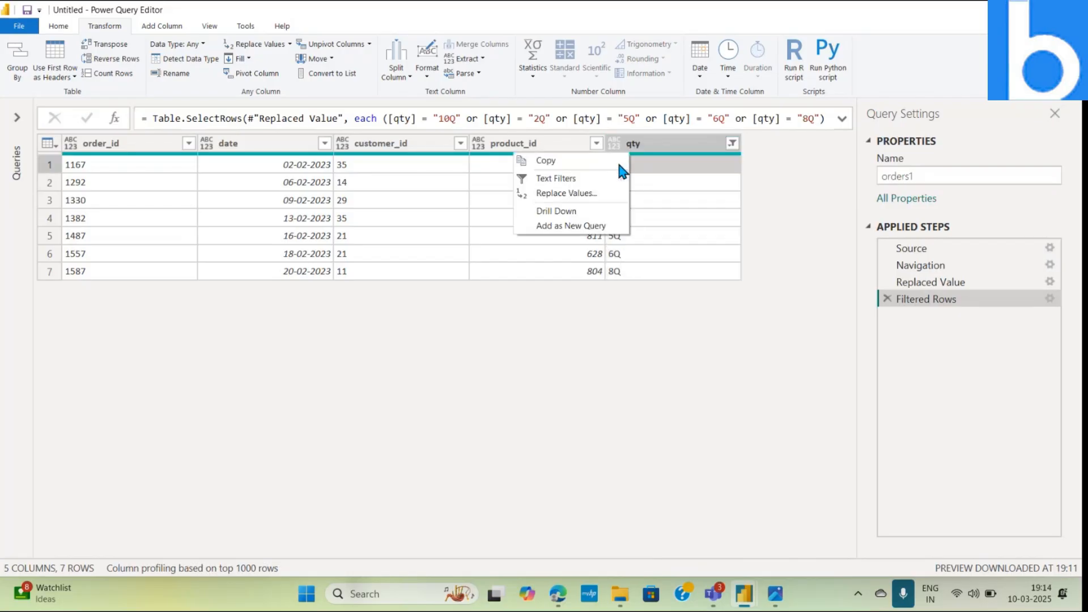
left_click(569, 193)
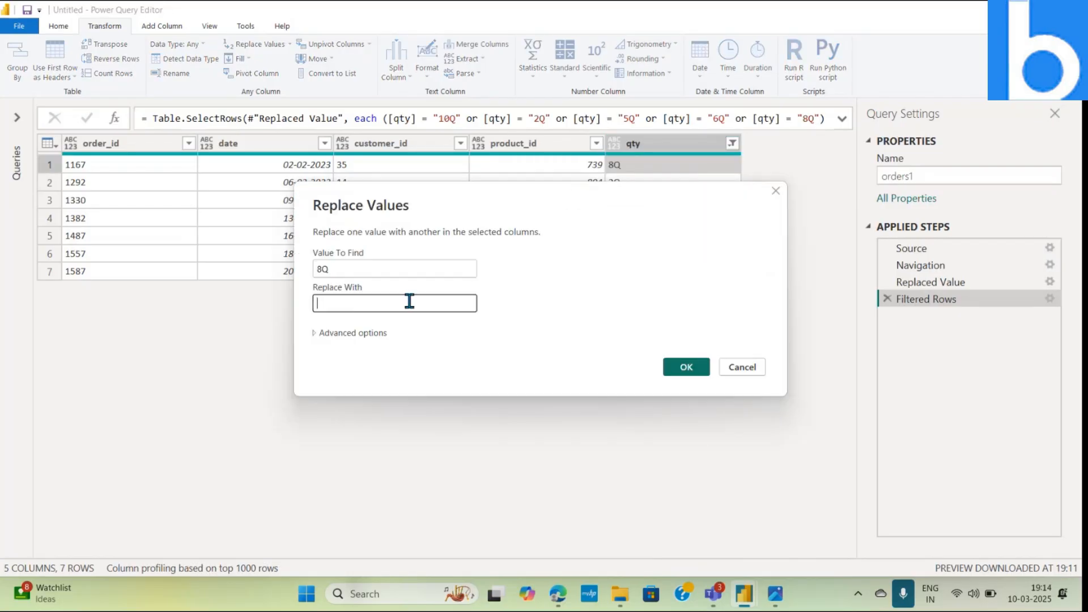
type("8")
key("Return")
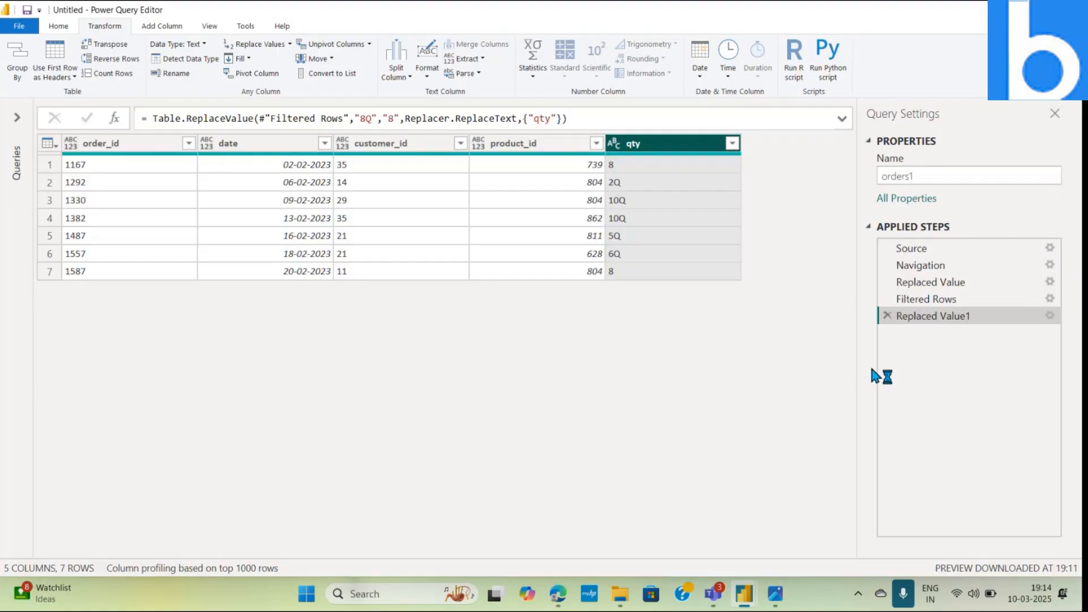
left_click(887, 316)
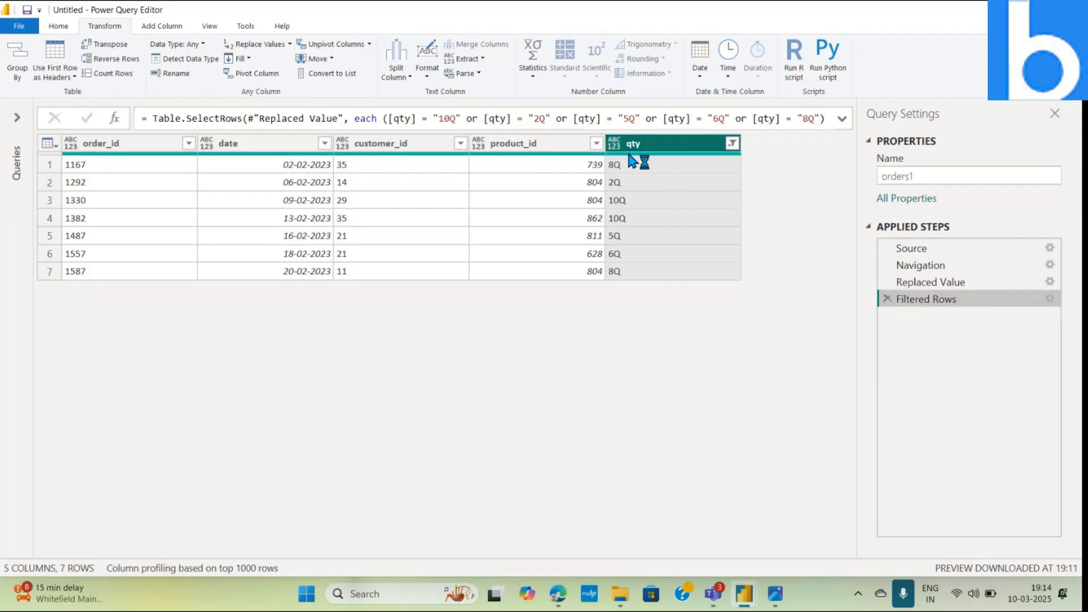
left_click(887, 299)
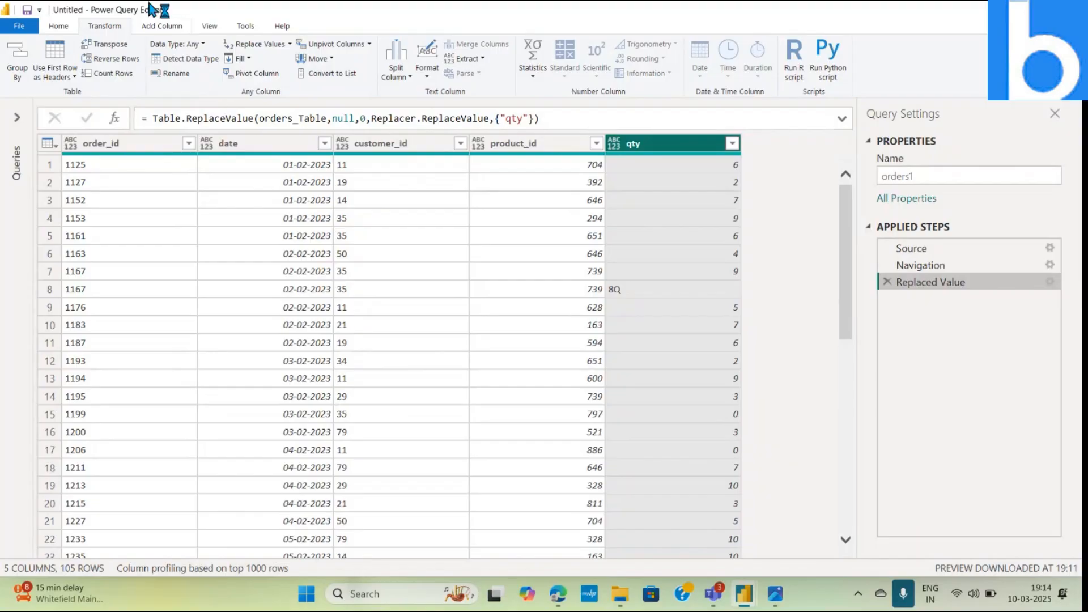
Step: Try splitting the qty column by number of characters, using 1 character once as far left as possible
left_click(397, 77)
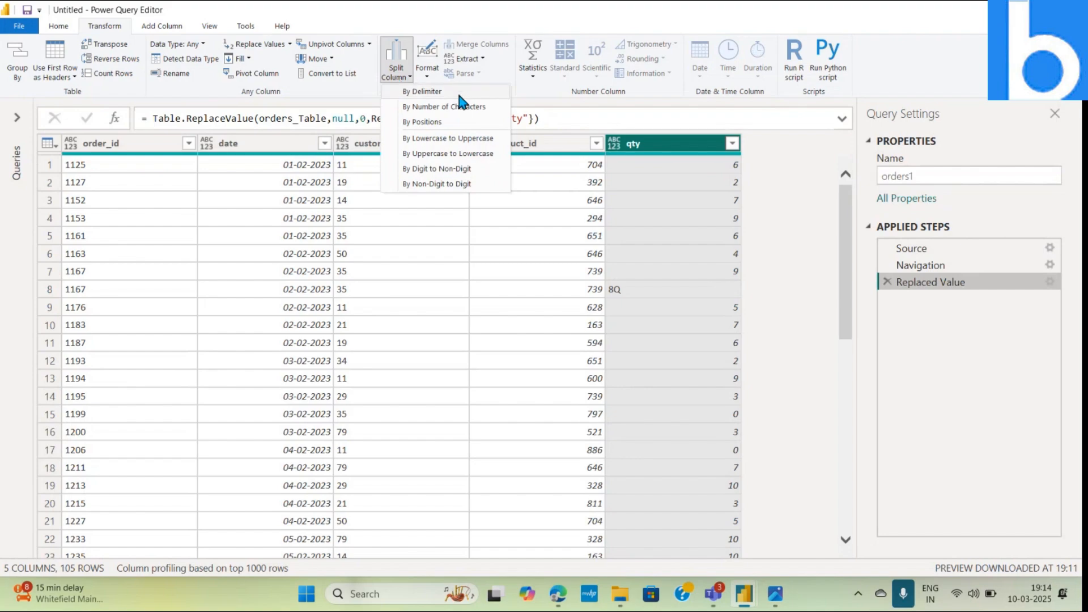
left_click(466, 108)
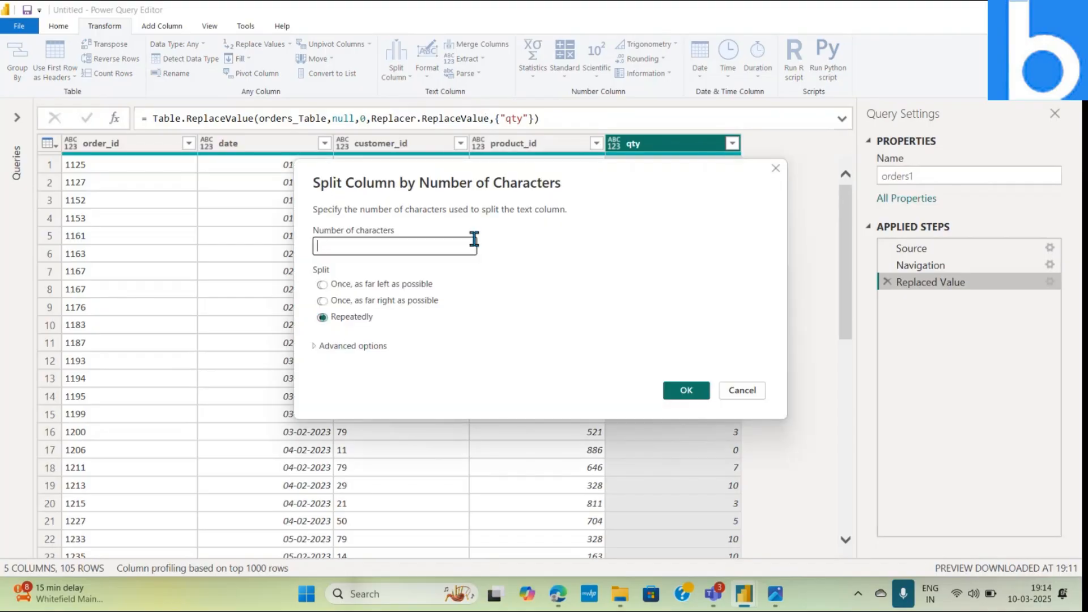
left_click(322, 284)
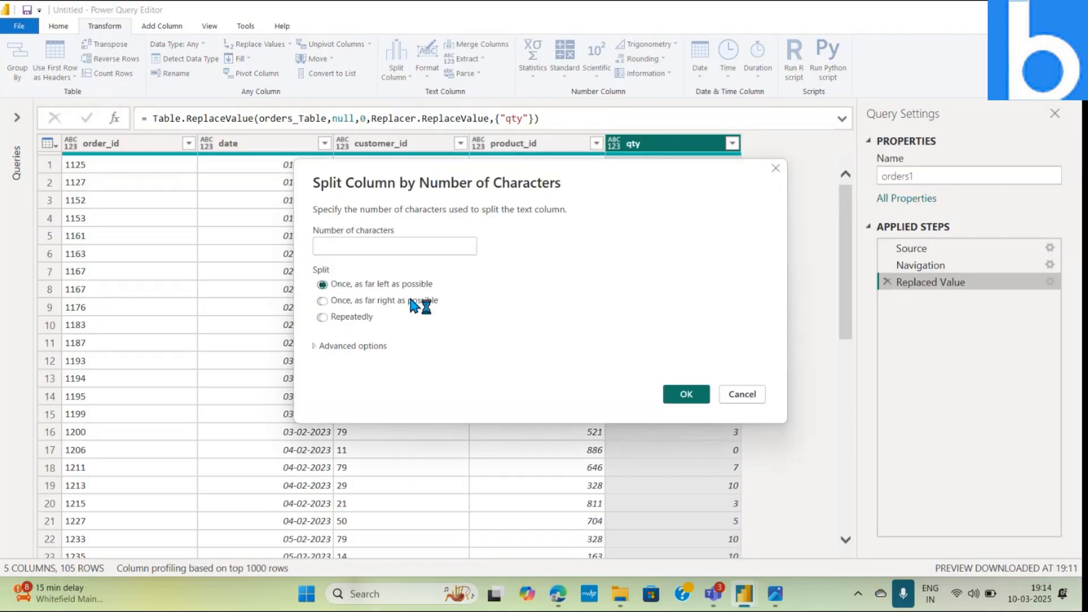
left_click(684, 395)
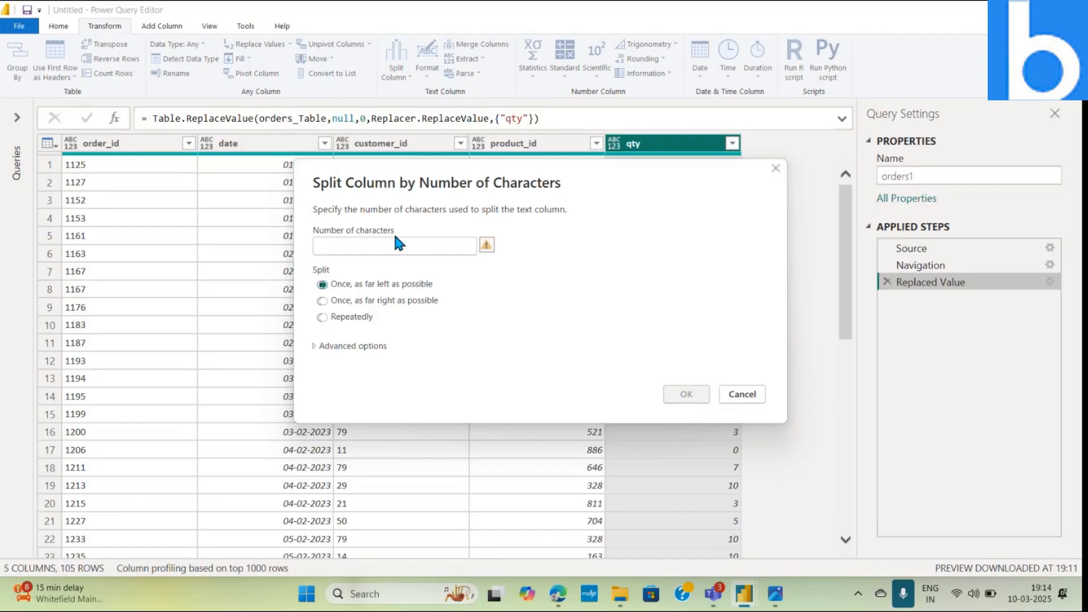
type("1")
left_click(687, 397)
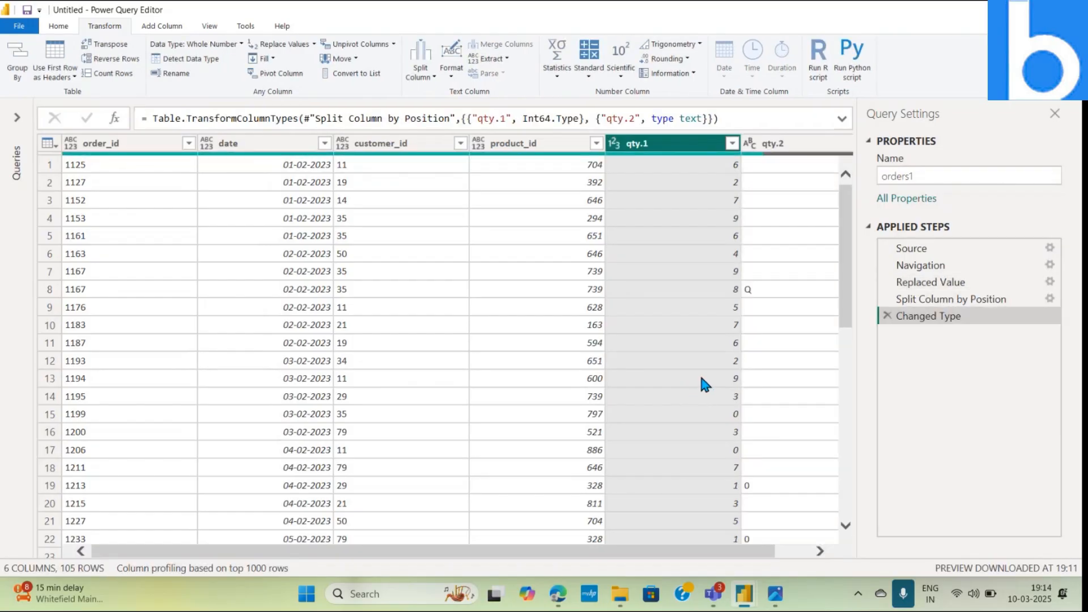
Step: Delete the Changed Type and Split Column by Position steps from the orders1 query
left_click_drag(849, 237, 856, 403)
left_click_drag(853, 406, 879, 236)
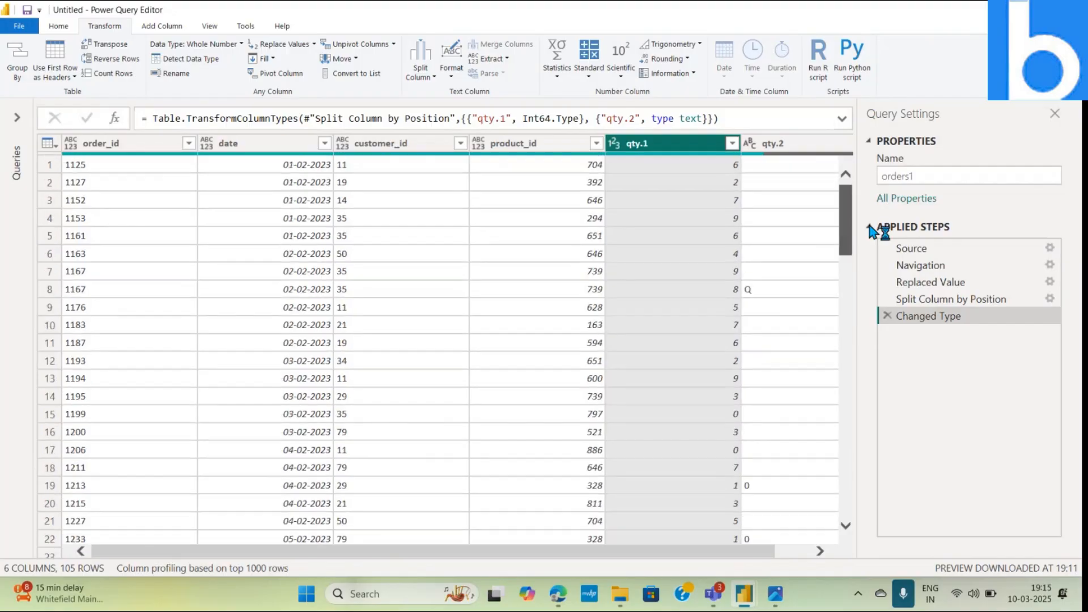
left_click(888, 316)
left_click(888, 299)
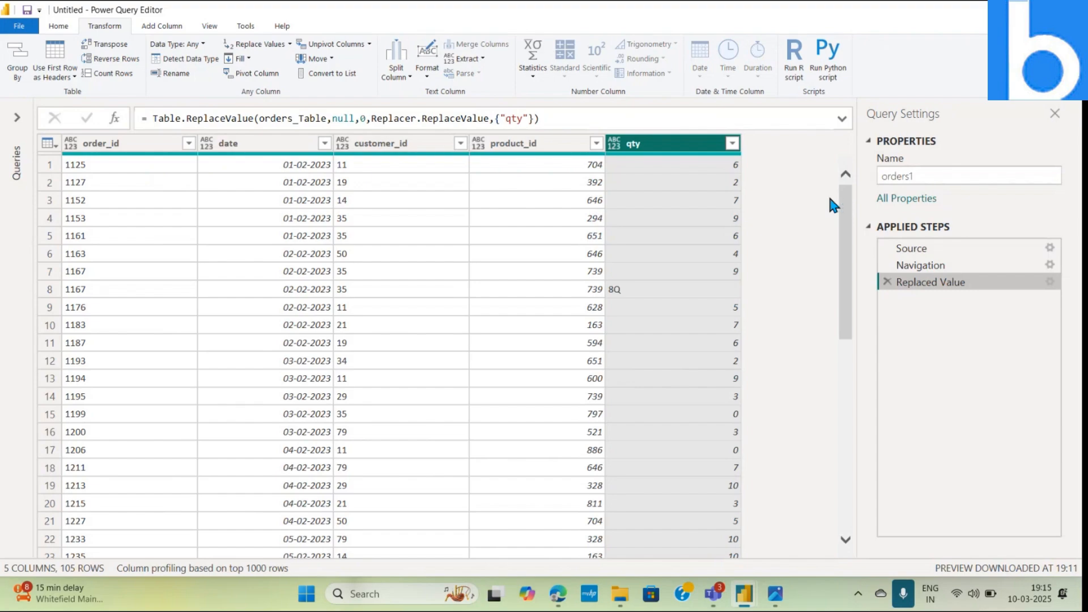
Step: Change the data type of the qty column to Text
left_click(615, 145)
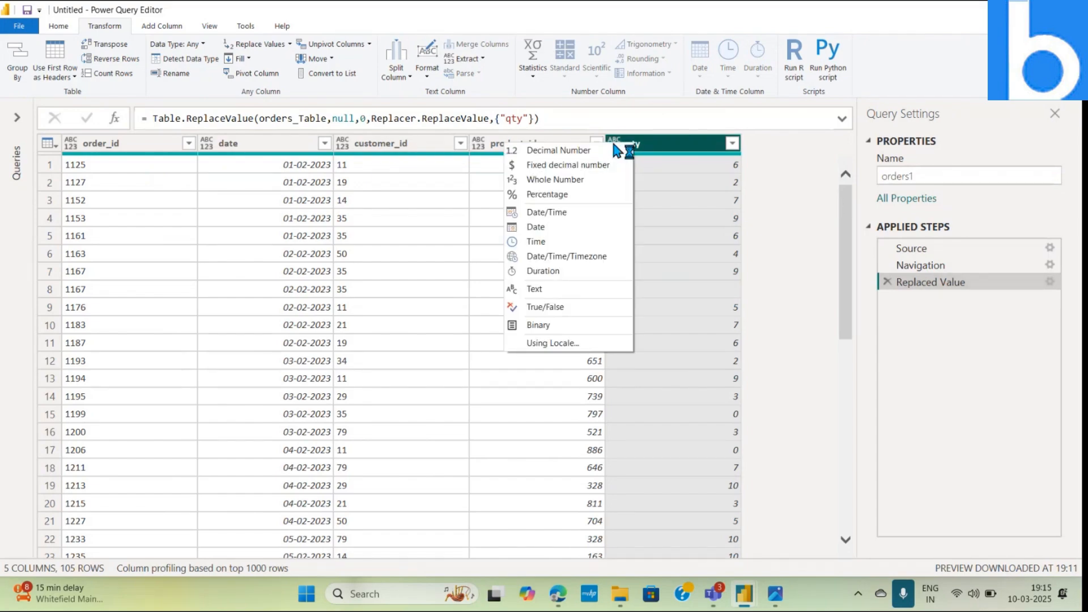
left_click(815, 225)
left_click(617, 149)
left_click(552, 290)
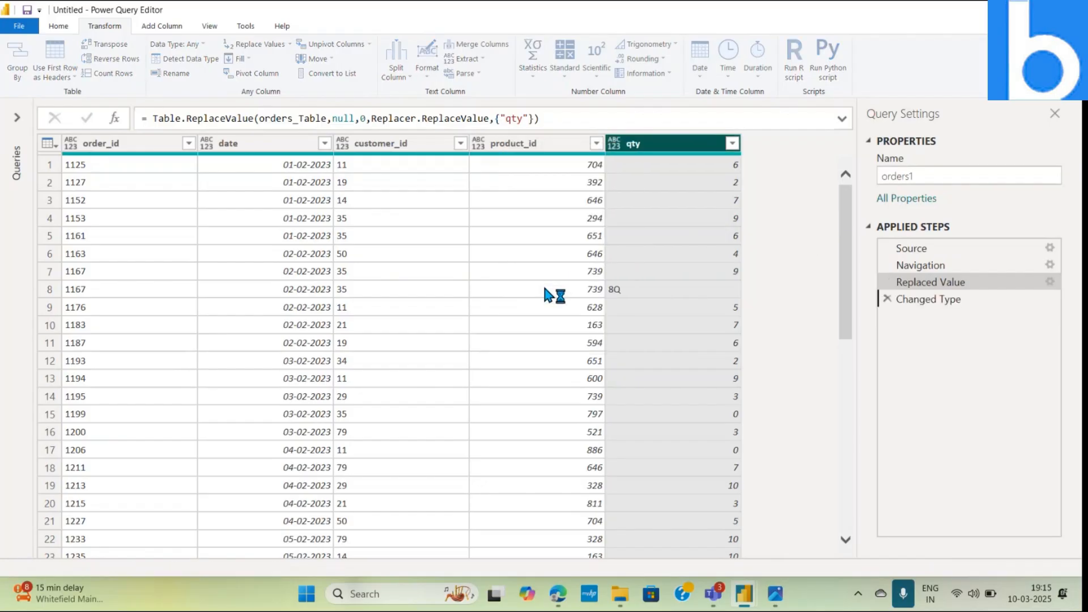
Step: Replace Q with an empty value in the qty column and set the column's data type to Whole Number
right_click(640, 148)
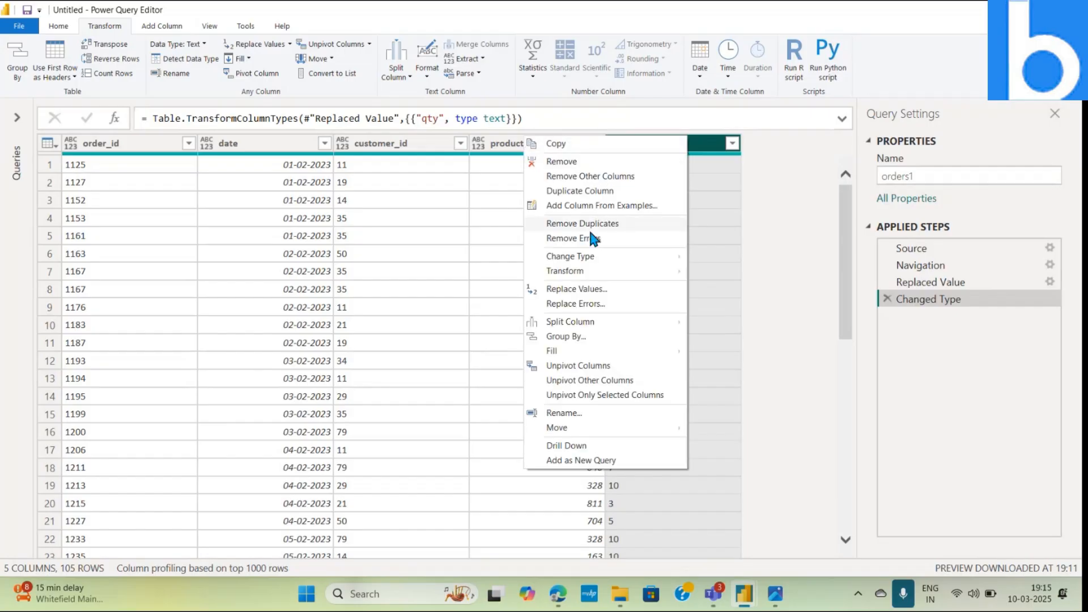
left_click(589, 289)
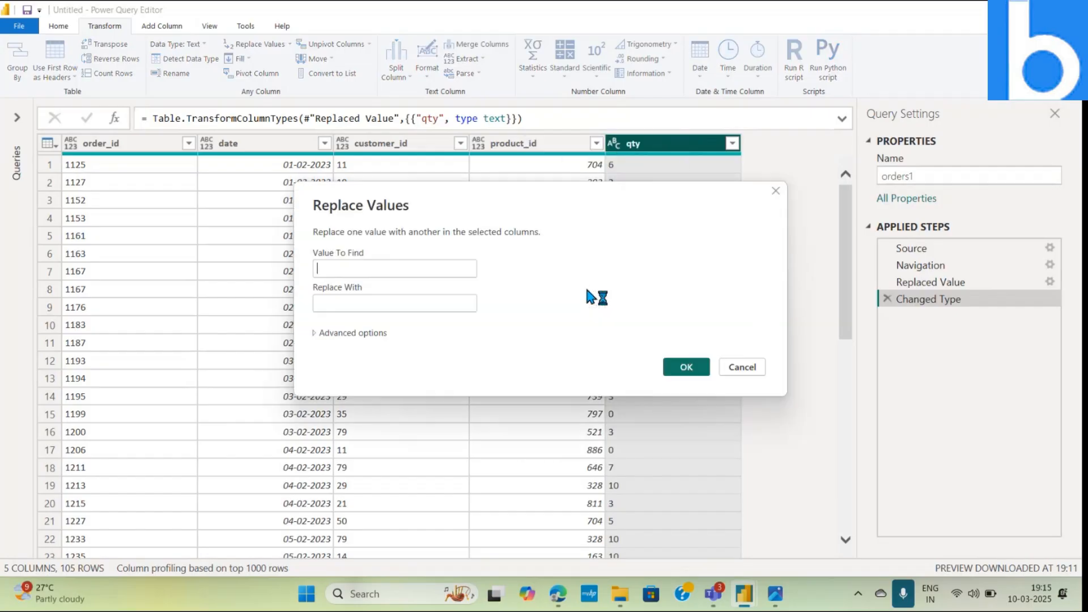
type("0")
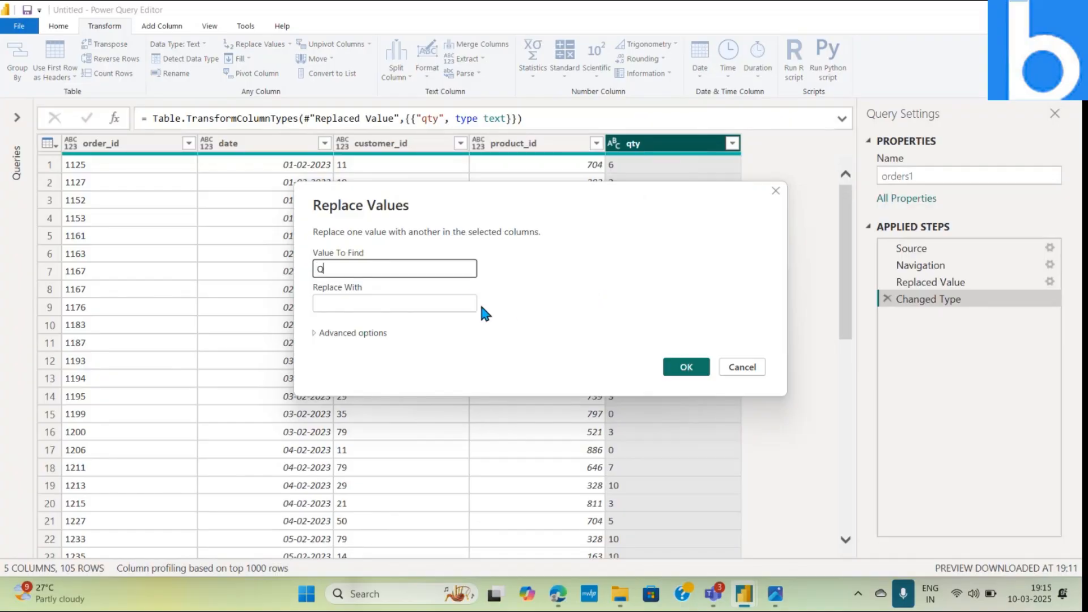
left_click(466, 303)
left_click(688, 369)
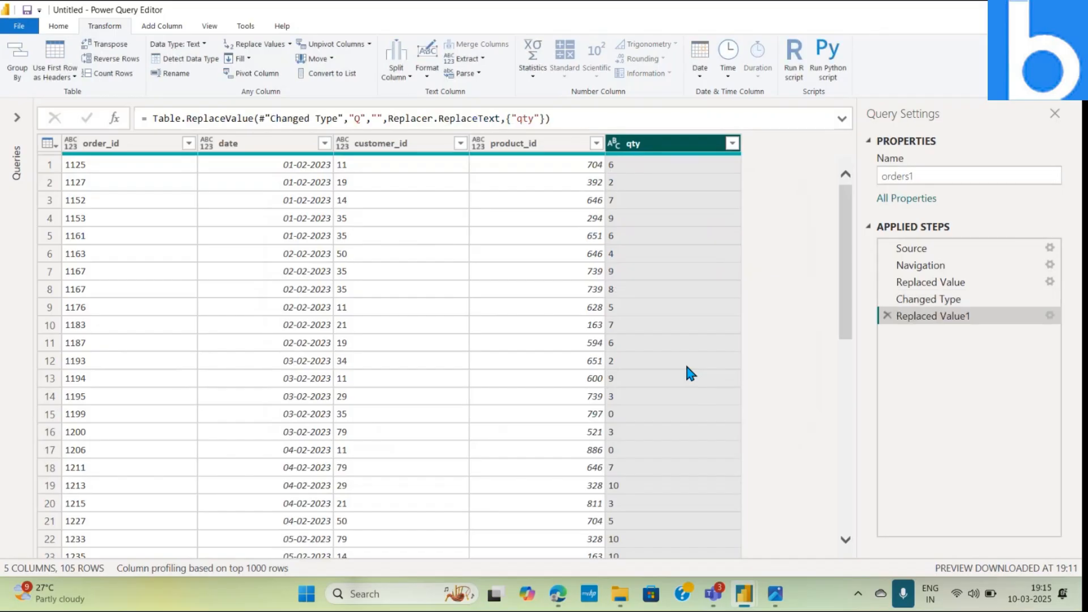
left_click(613, 143)
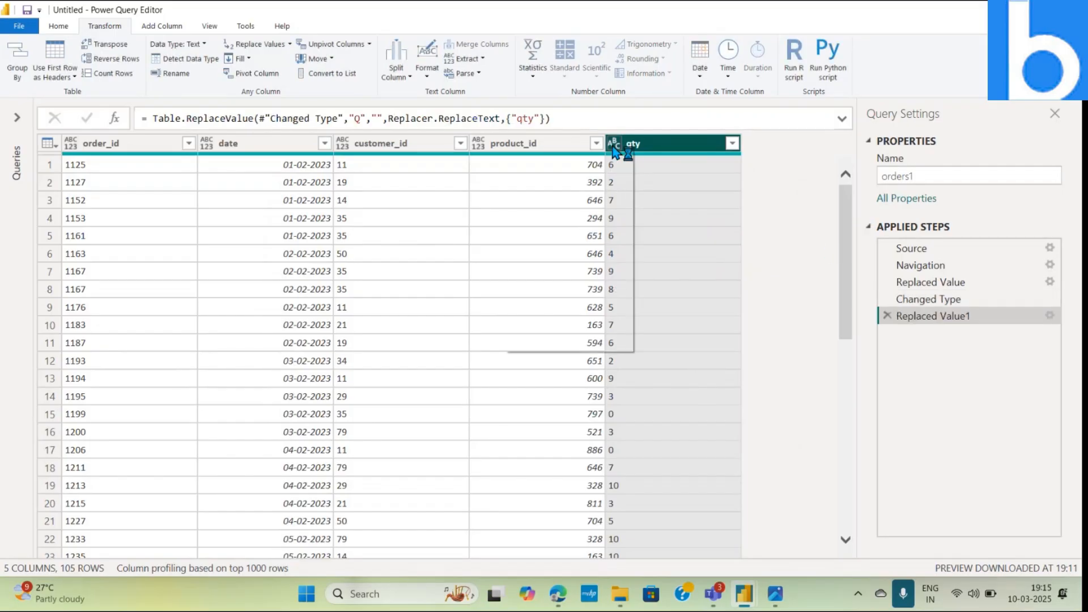
left_click(561, 178)
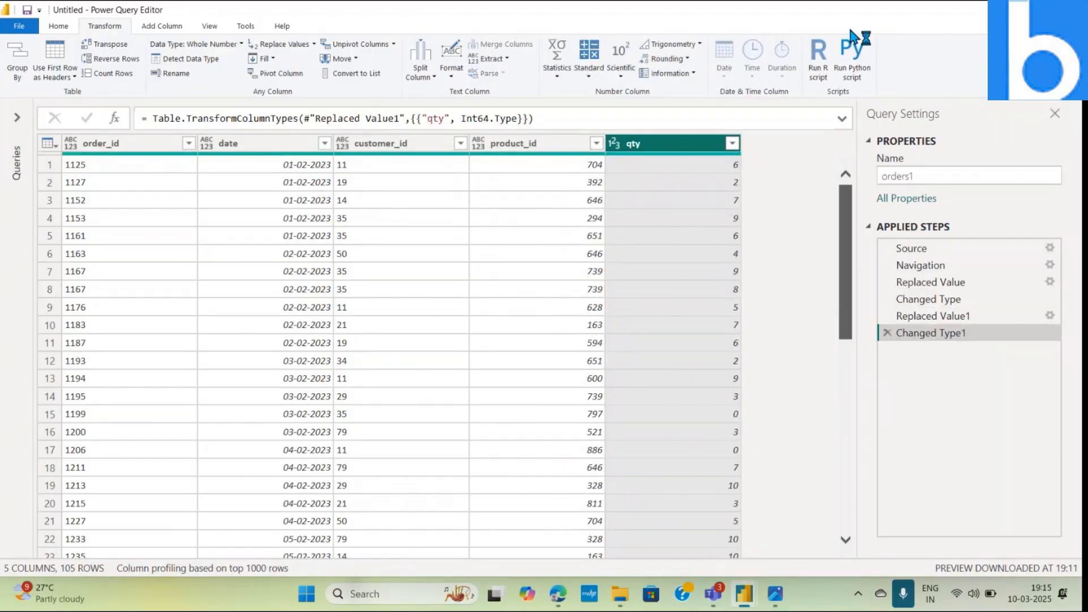
Step: Review the qty column at the applied steps from Replaced Value through Changed Type1, and look over the Extract options
left_click(948, 301)
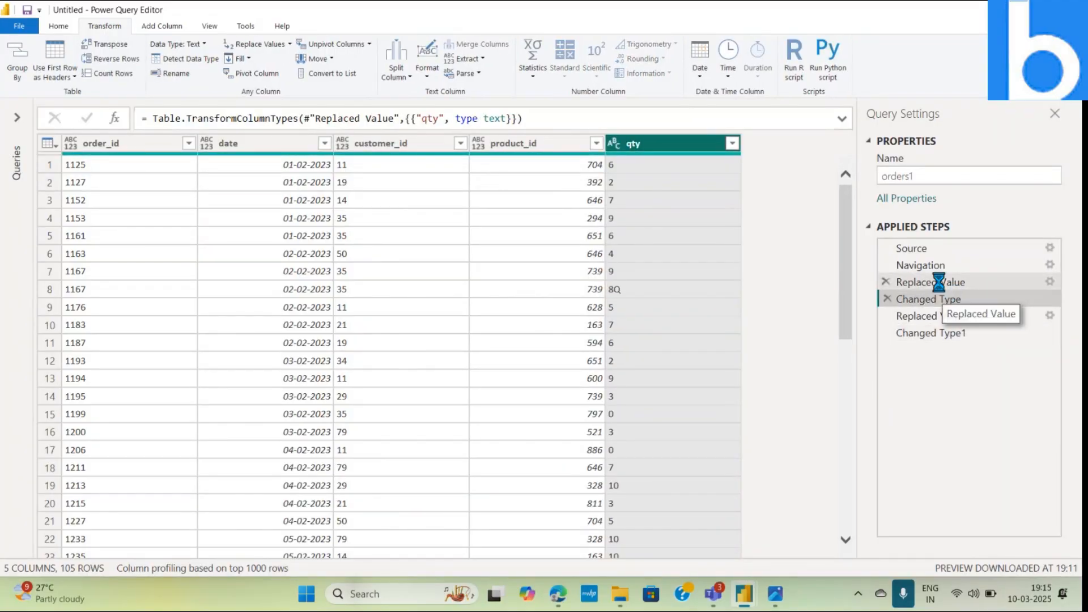
left_click(939, 283)
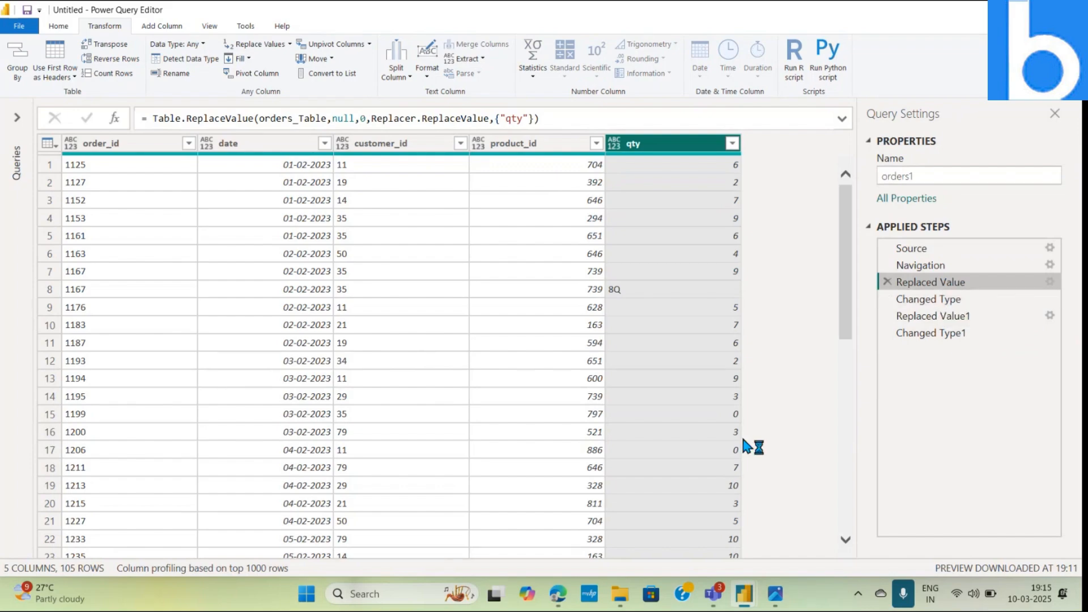
left_click(928, 300)
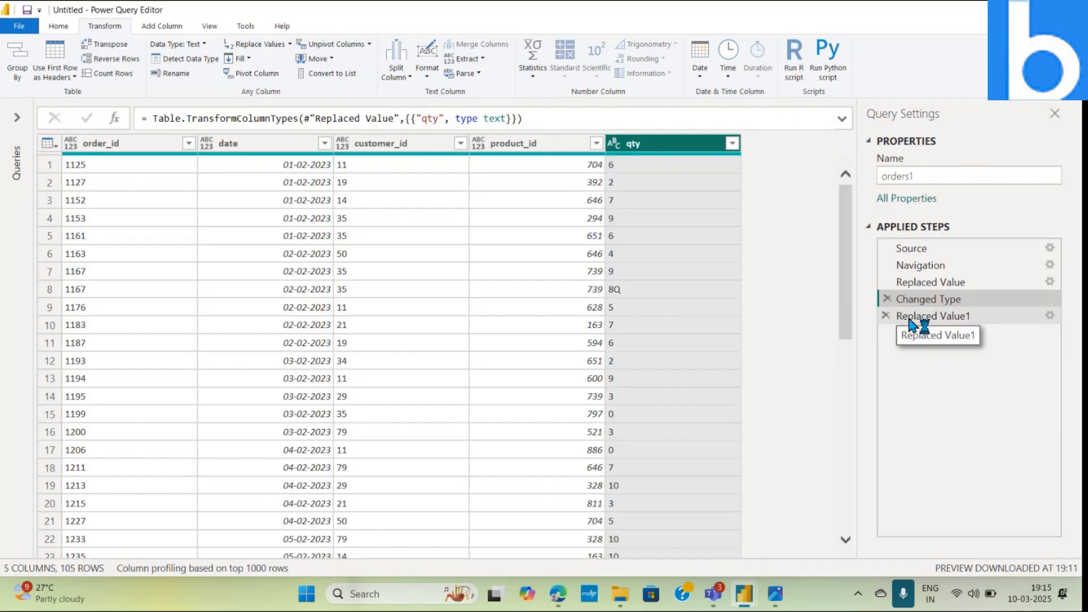
left_click(910, 320)
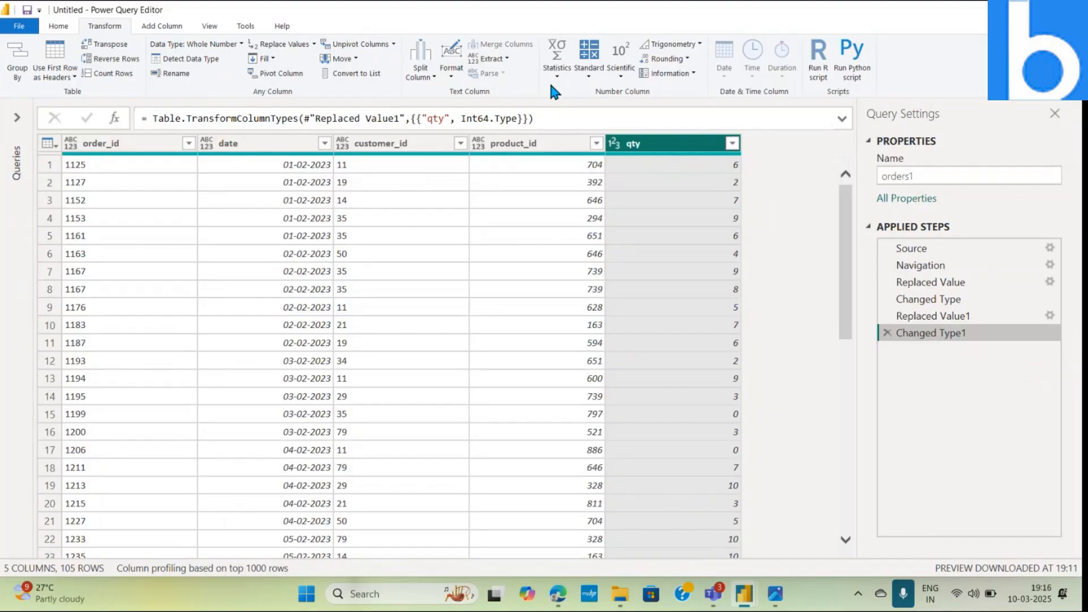
left_click(488, 59)
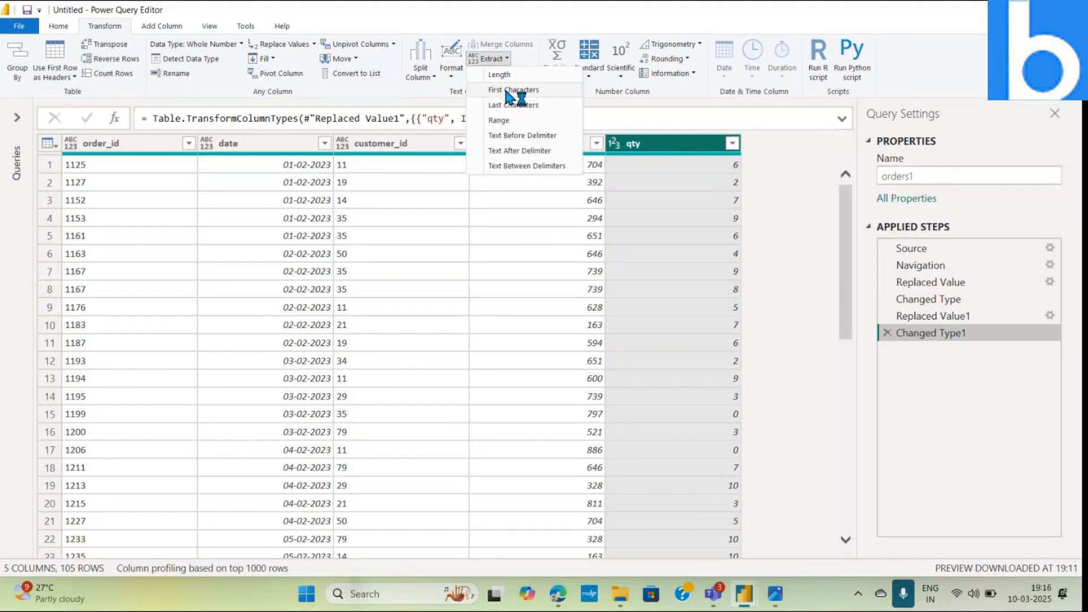
left_click(770, 230)
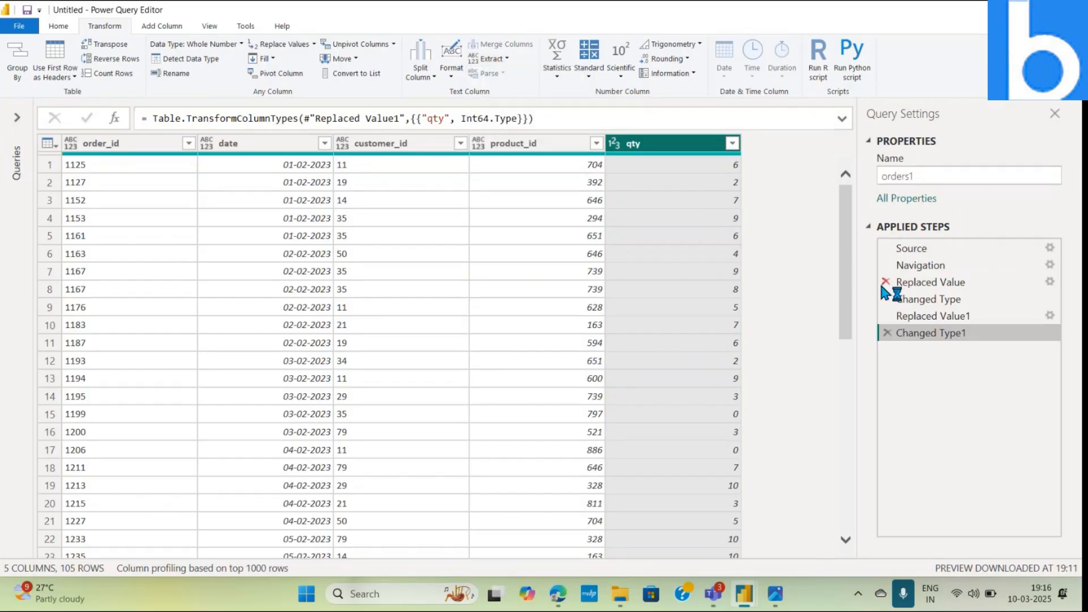
left_click(920, 288)
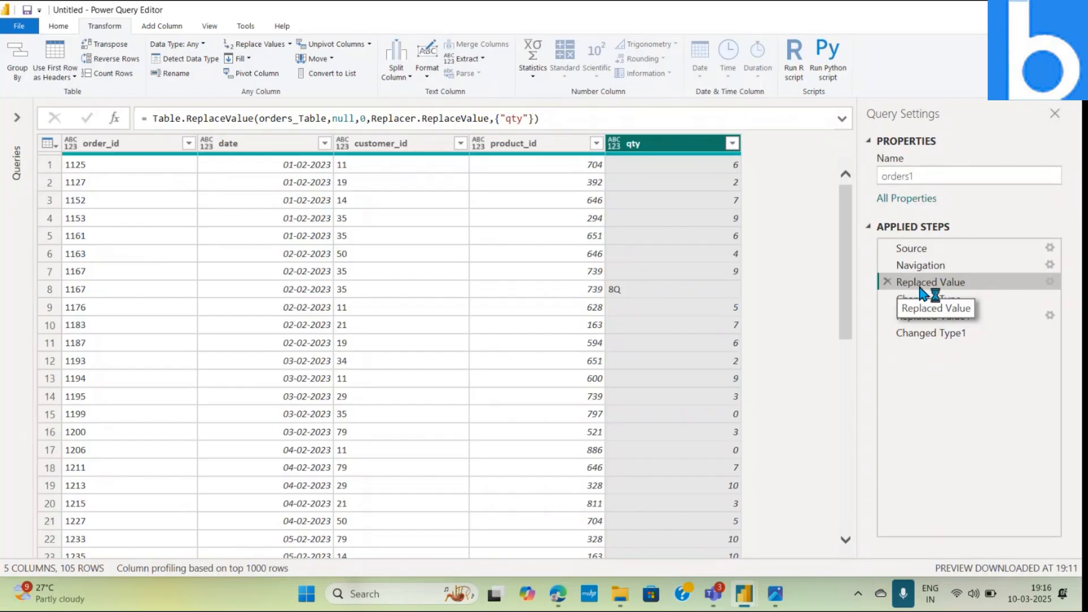
left_click(929, 299)
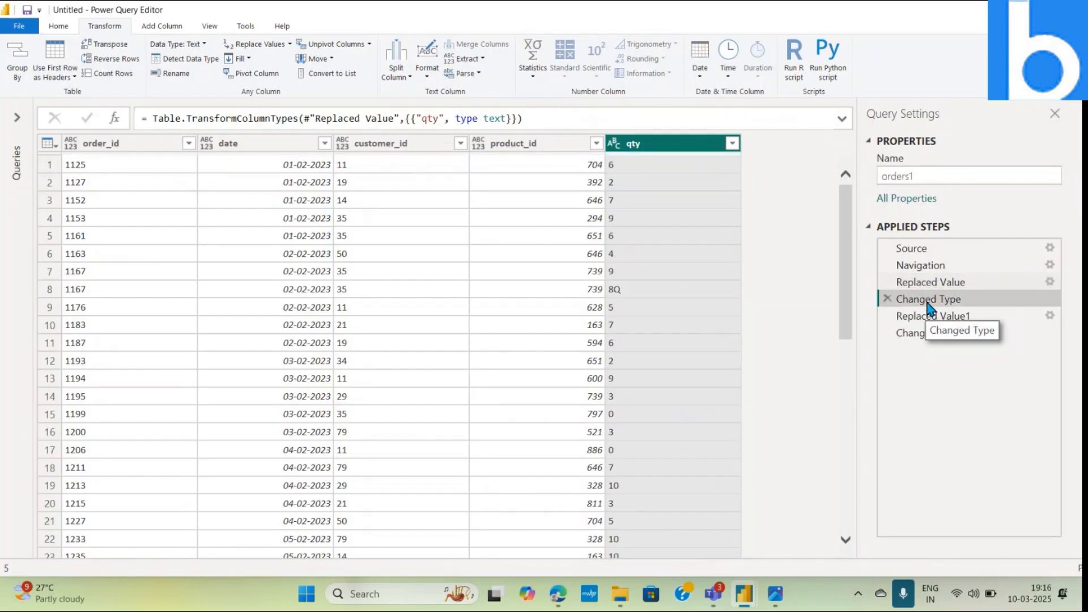
left_click(925, 334)
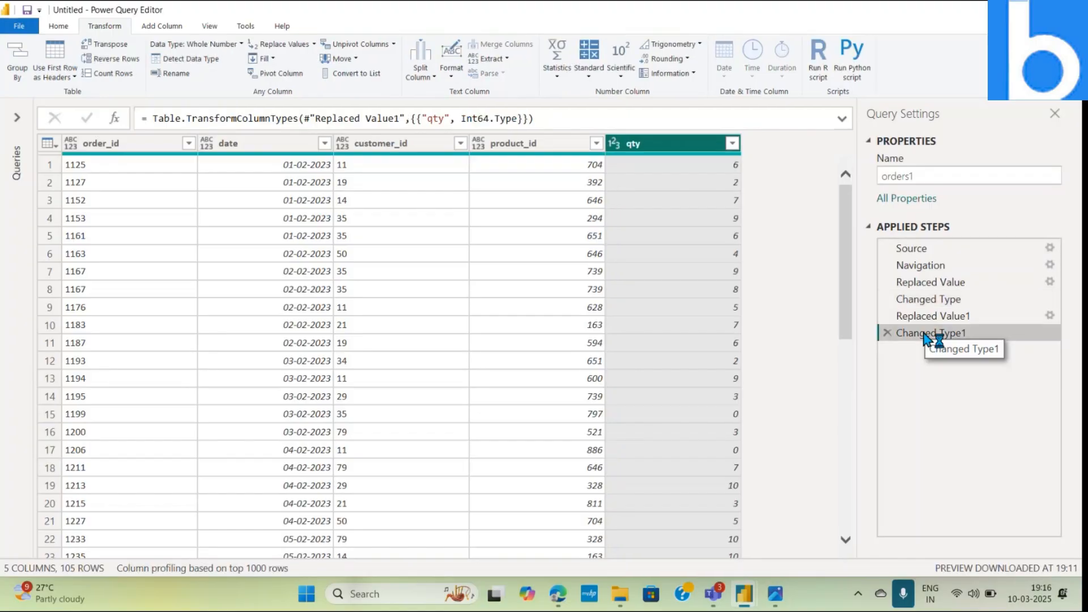
left_click(928, 281)
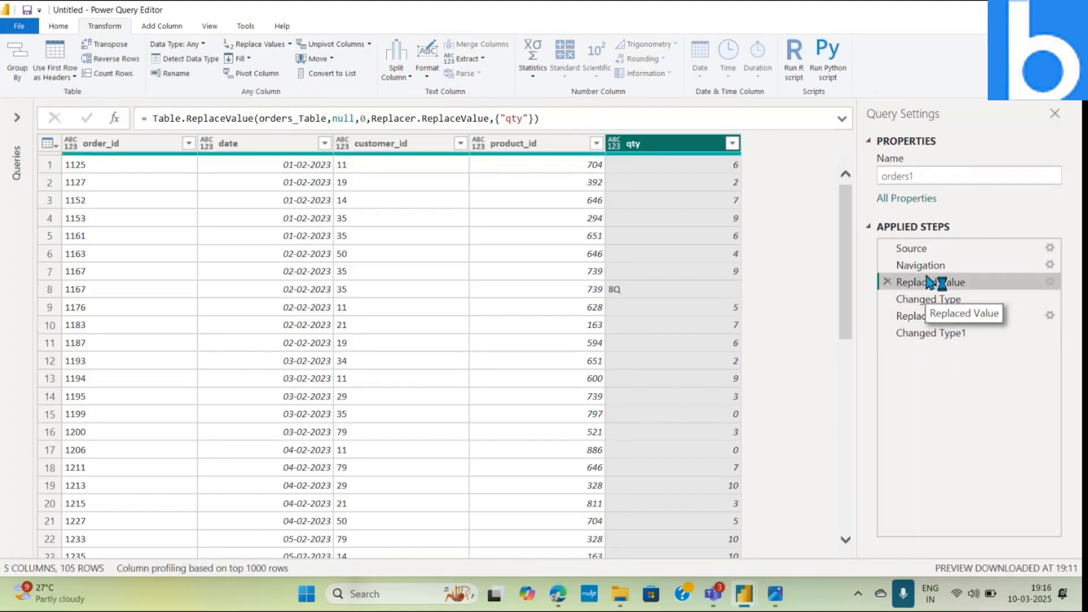
Step: Filter the qty column to only null values after the Navigation step, and delete that row filter
left_click(923, 267)
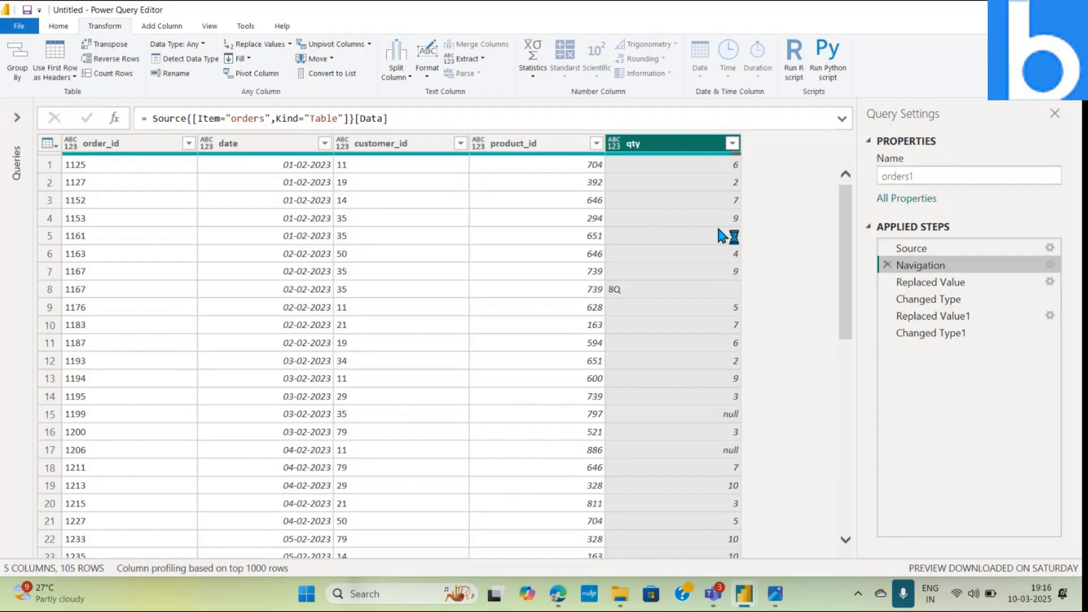
left_click(733, 143)
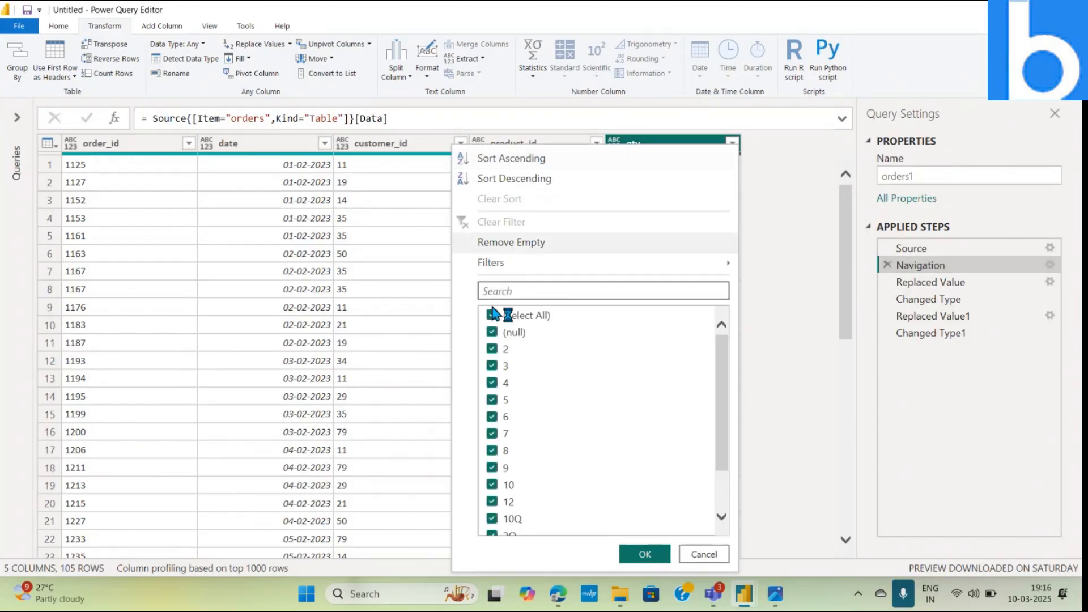
left_click(492, 315)
left_click(492, 333)
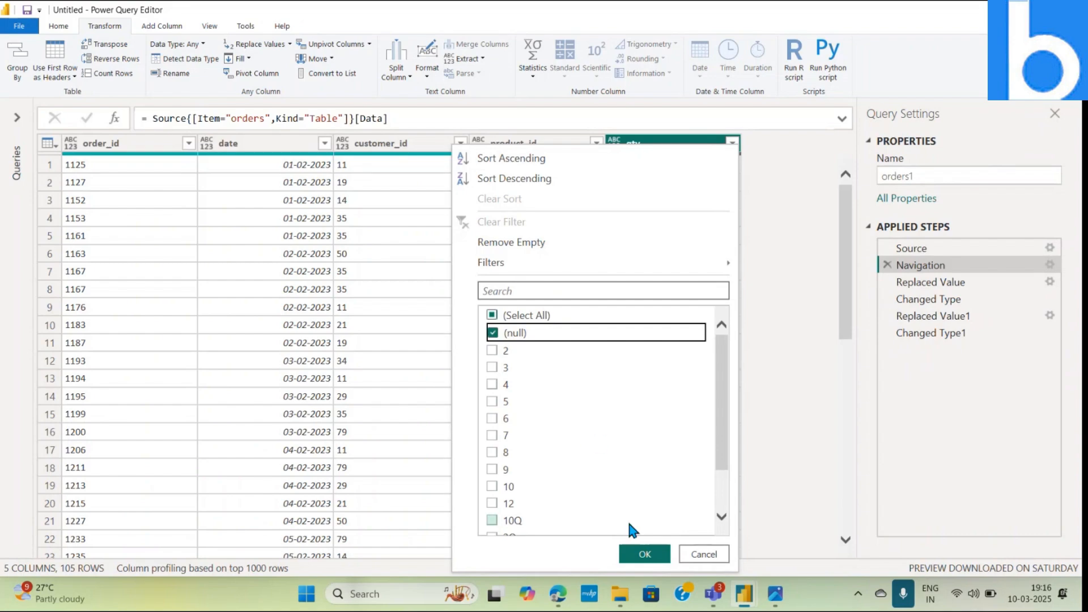
left_click(644, 554)
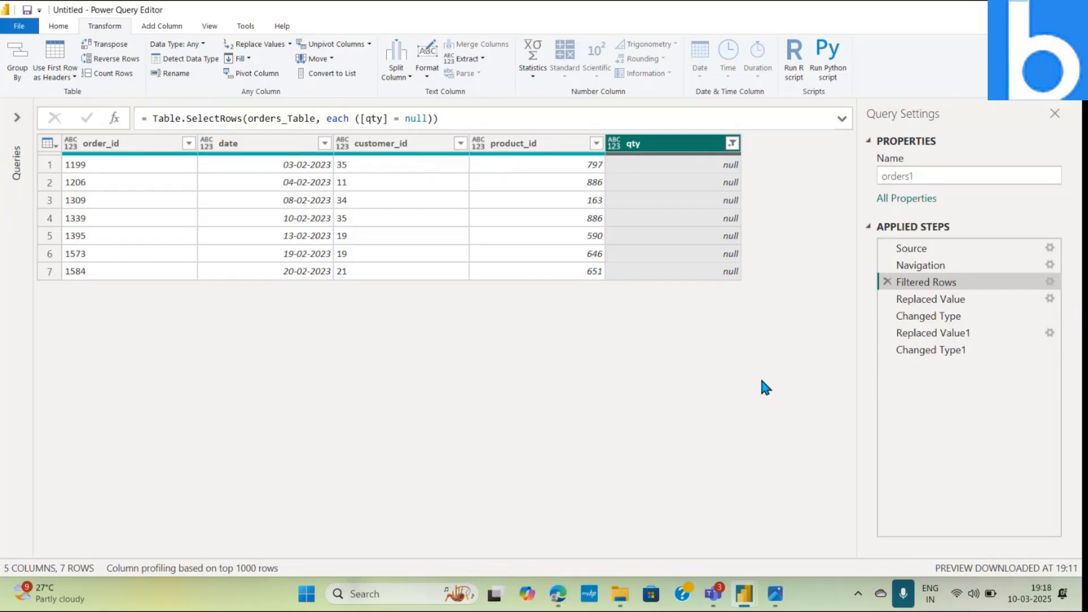
left_click(887, 281)
left_click(677, 329)
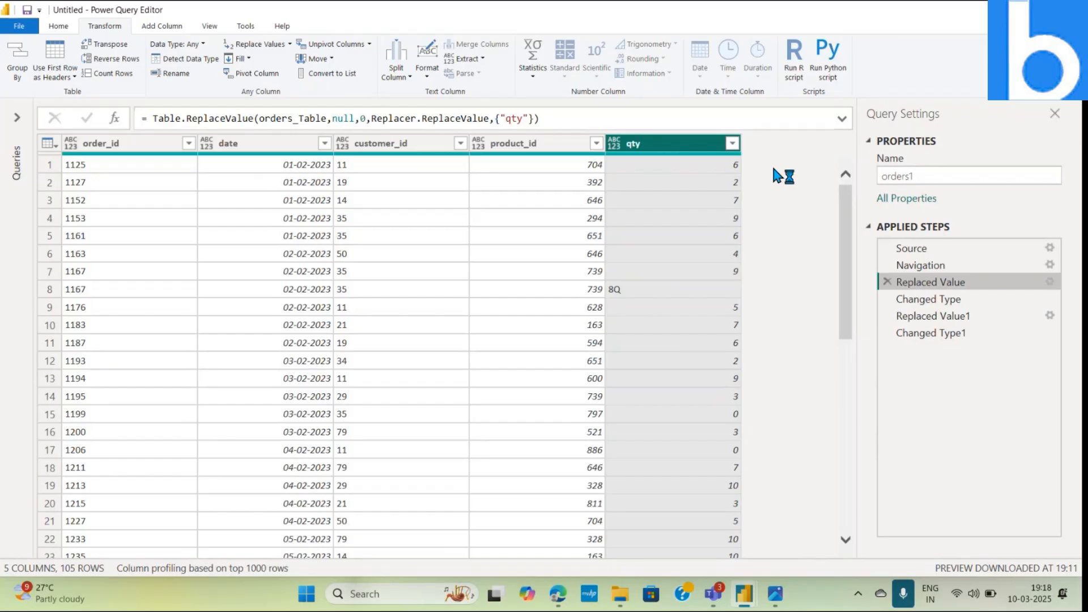
Step: Insert a step after Changed Type that extracts the first 1 character of the qty column
left_click(919, 297)
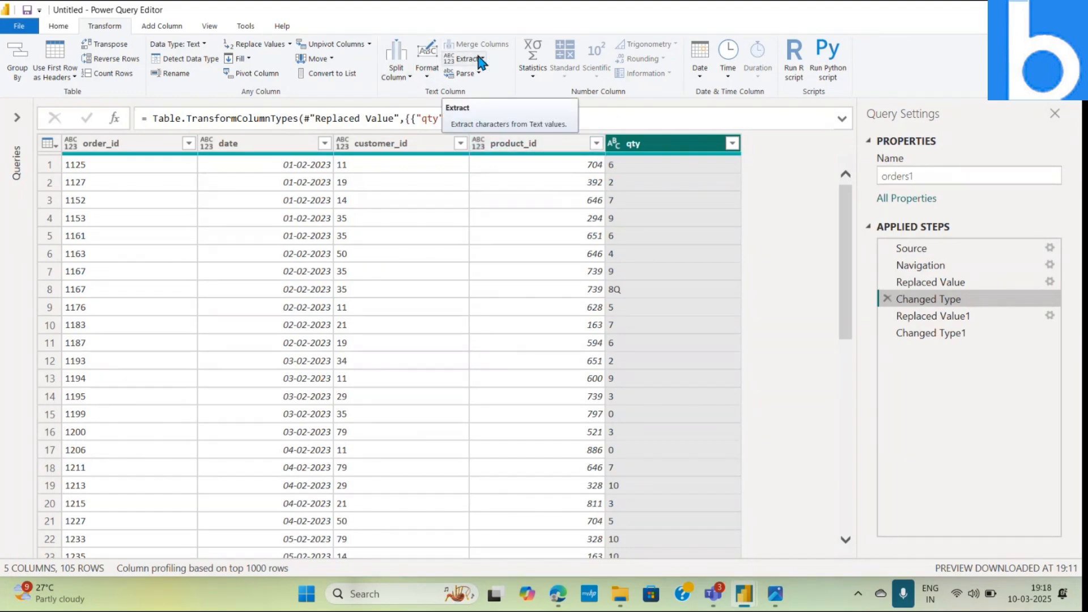
left_click(407, 76)
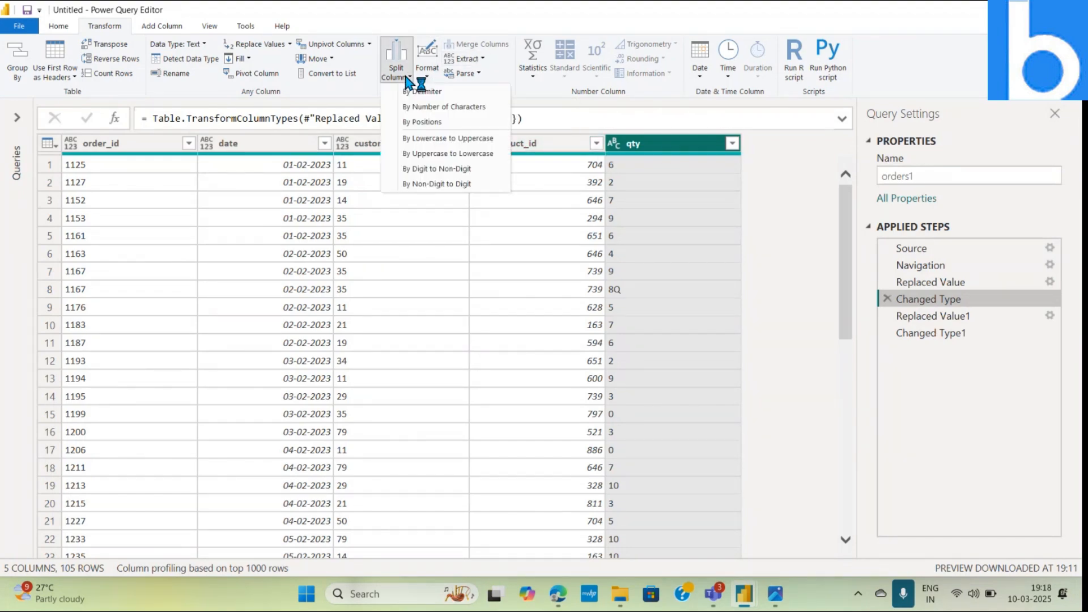
left_click(416, 108)
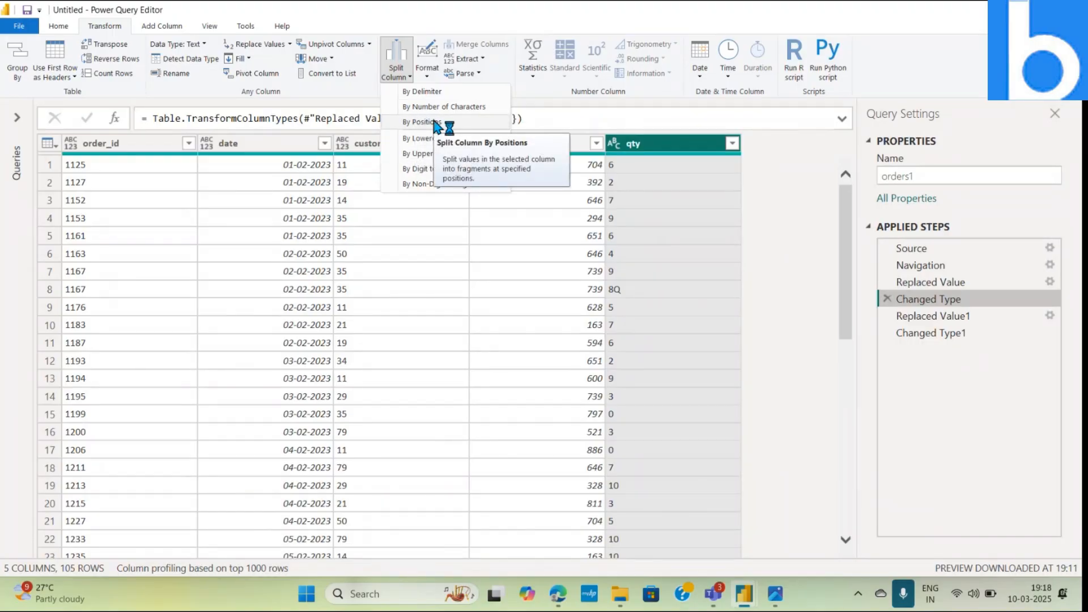
left_click(481, 59)
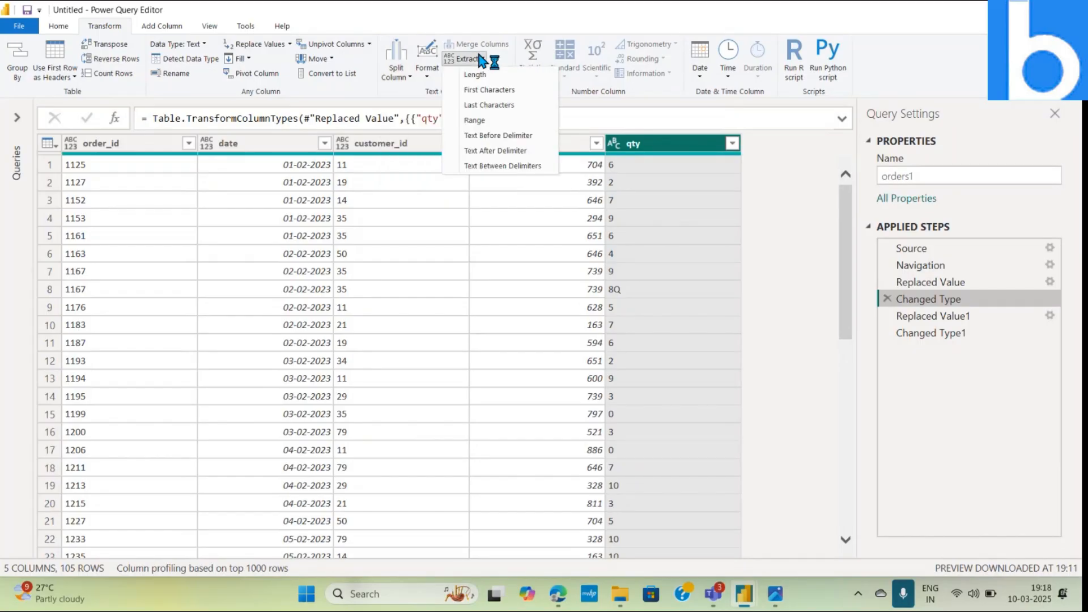
left_click(485, 91)
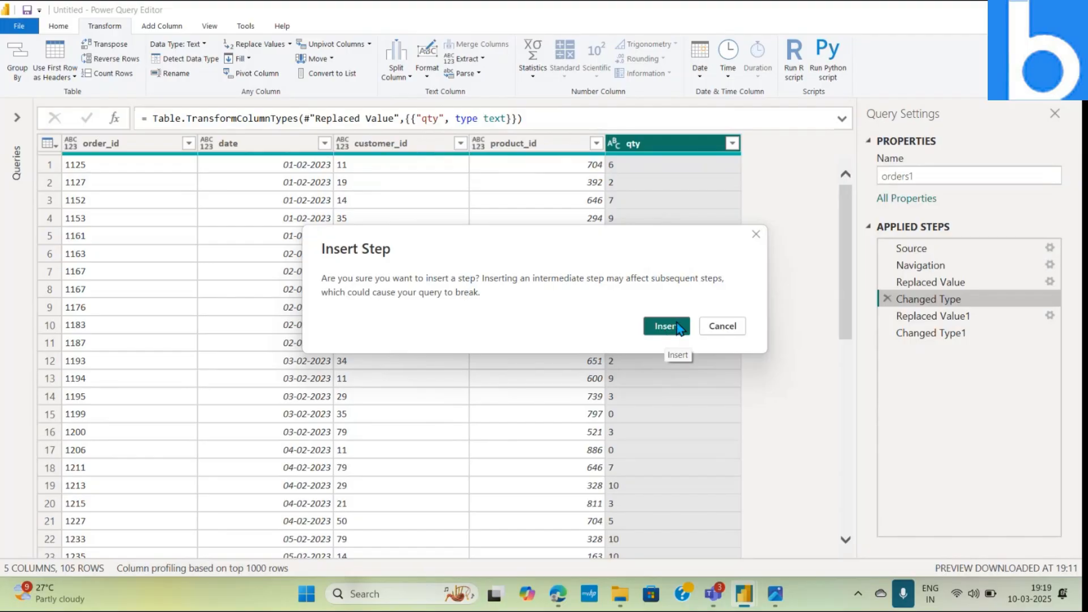
left_click(669, 327)
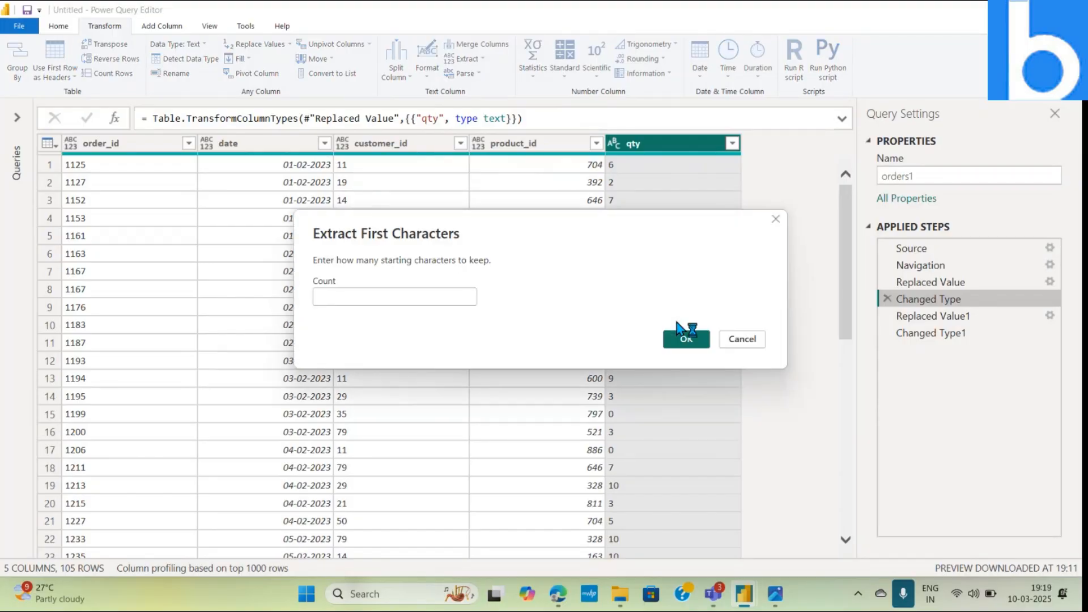
type("1")
left_click(686, 338)
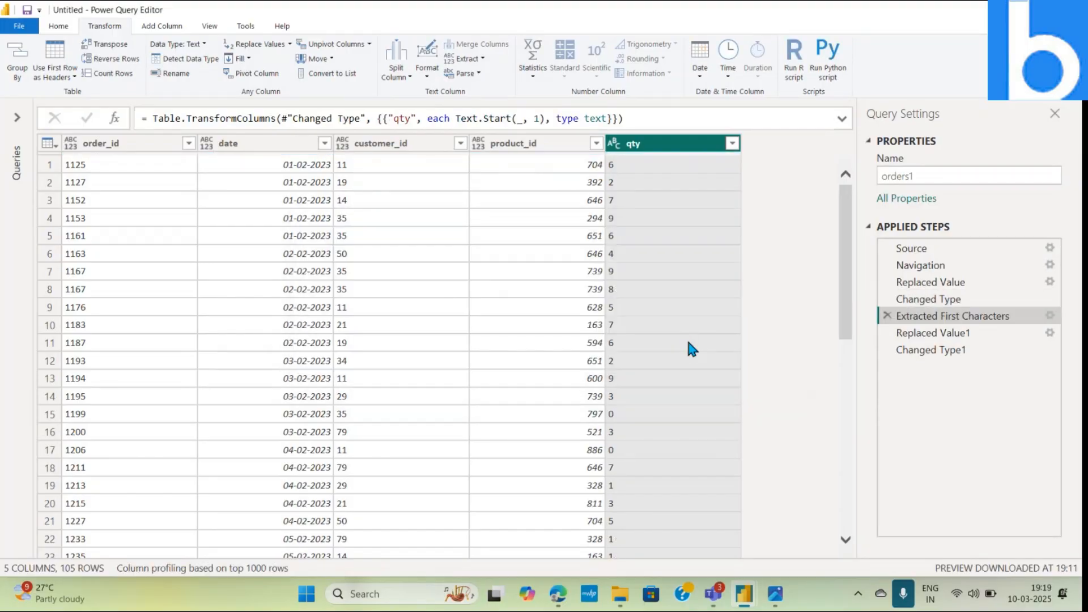